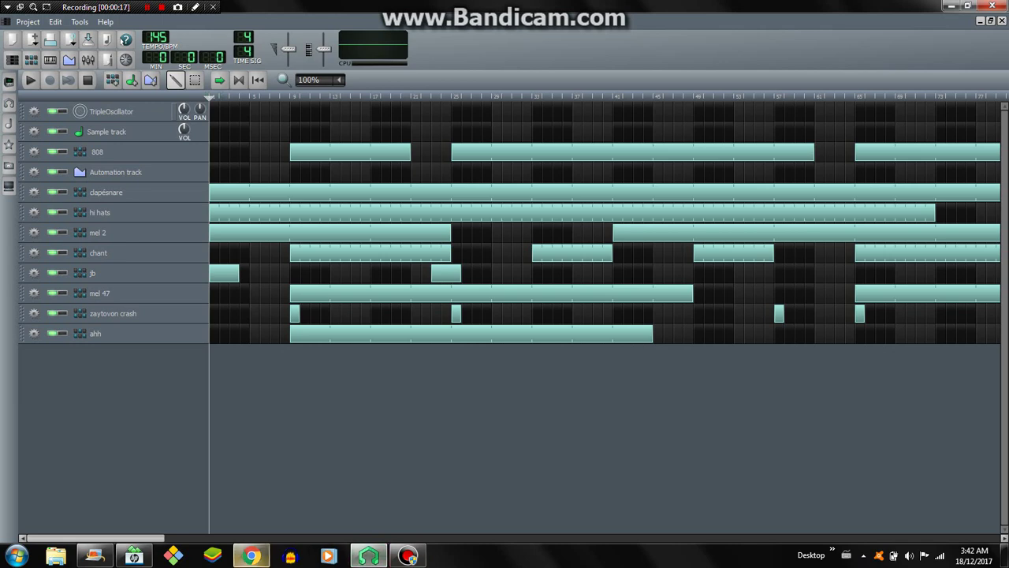
- Return to LMMS and maximize the Beat+Bassline Editor showing the mel 2 pattern
click(250, 556)
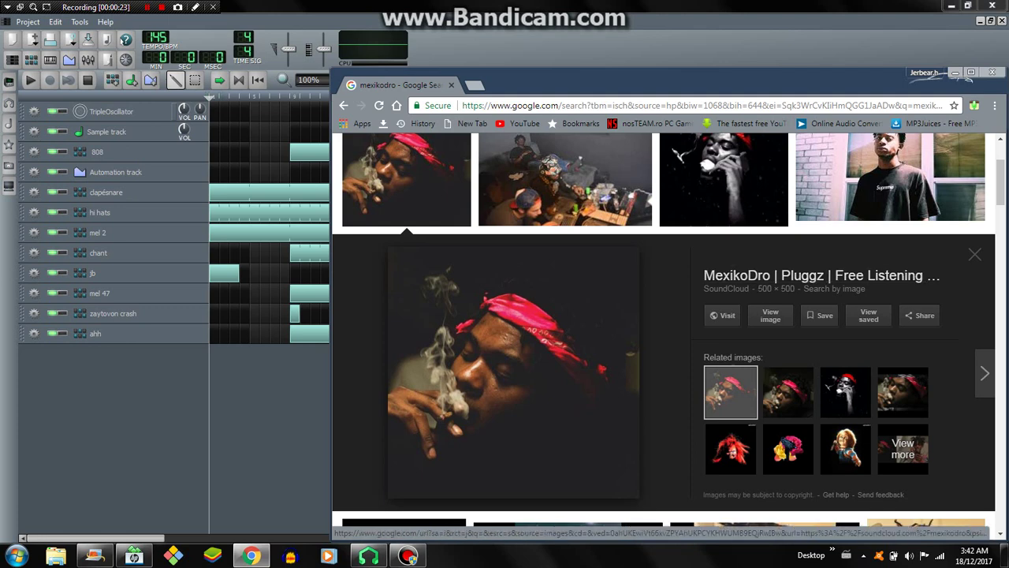
key(alt+Tab)
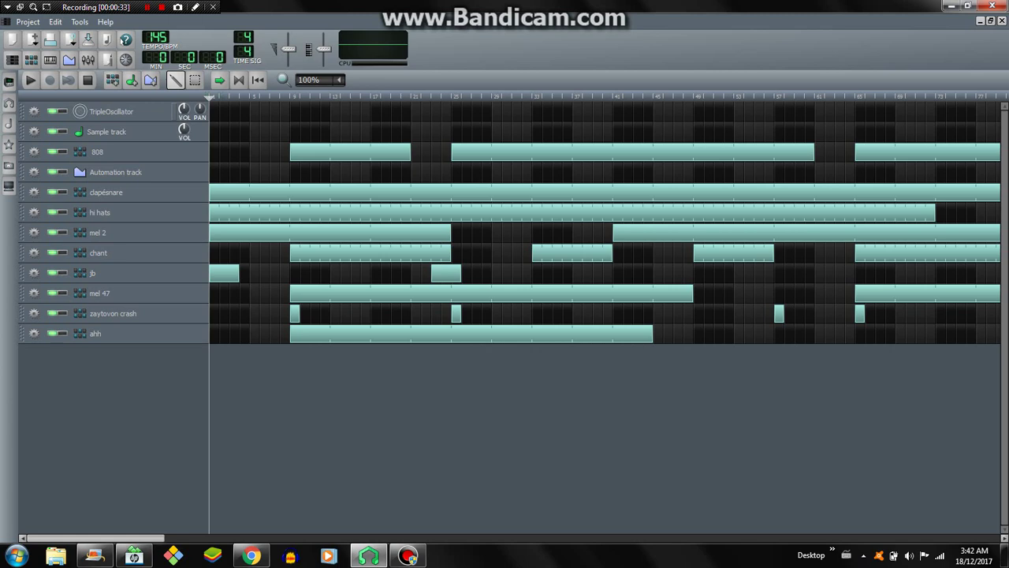
key(F6)
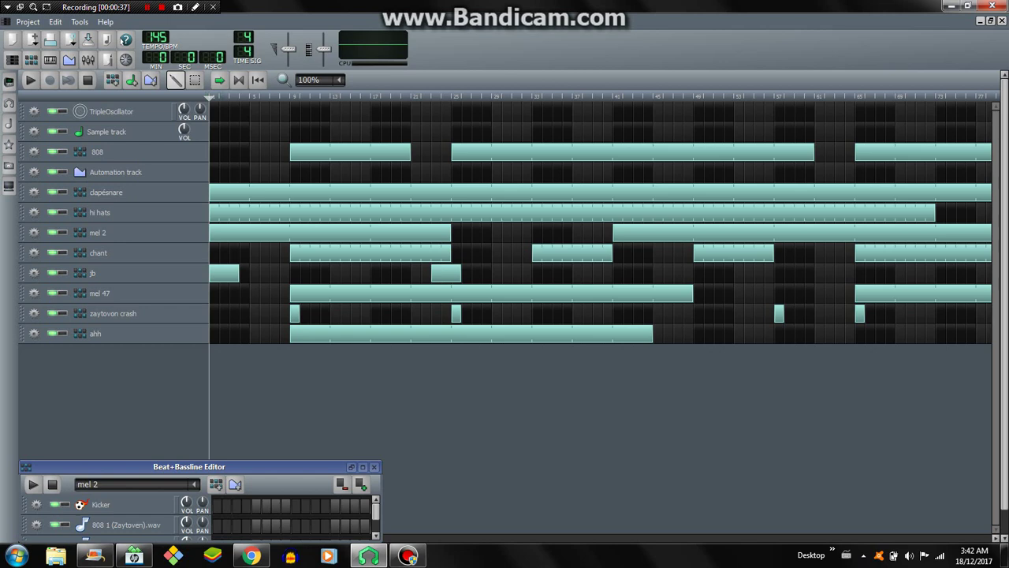
click(363, 466)
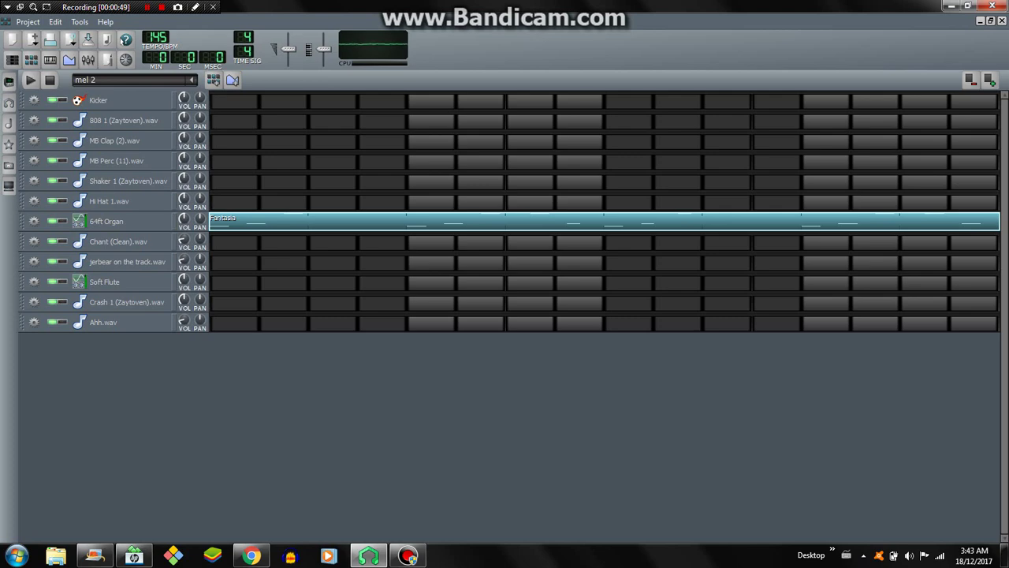
- Open My presets in the sidebar and expand ZynAddSubFX > Collection
click(9, 164)
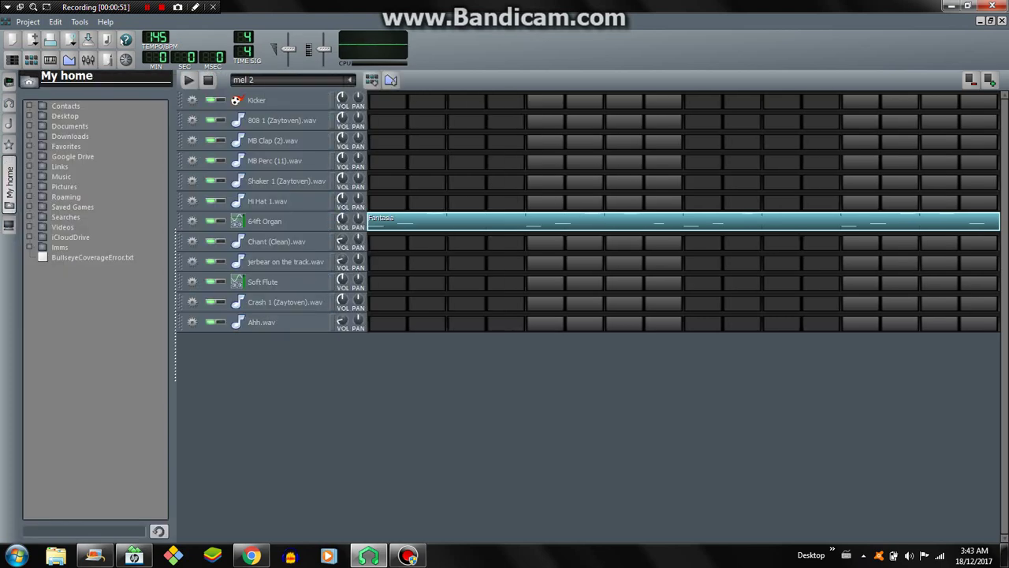
click(8, 144)
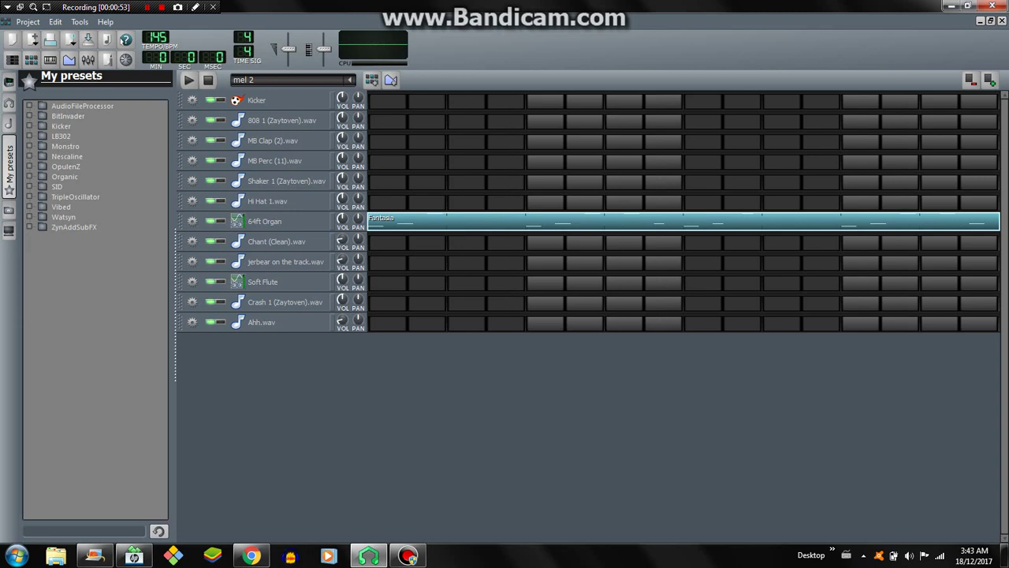
click(73, 226)
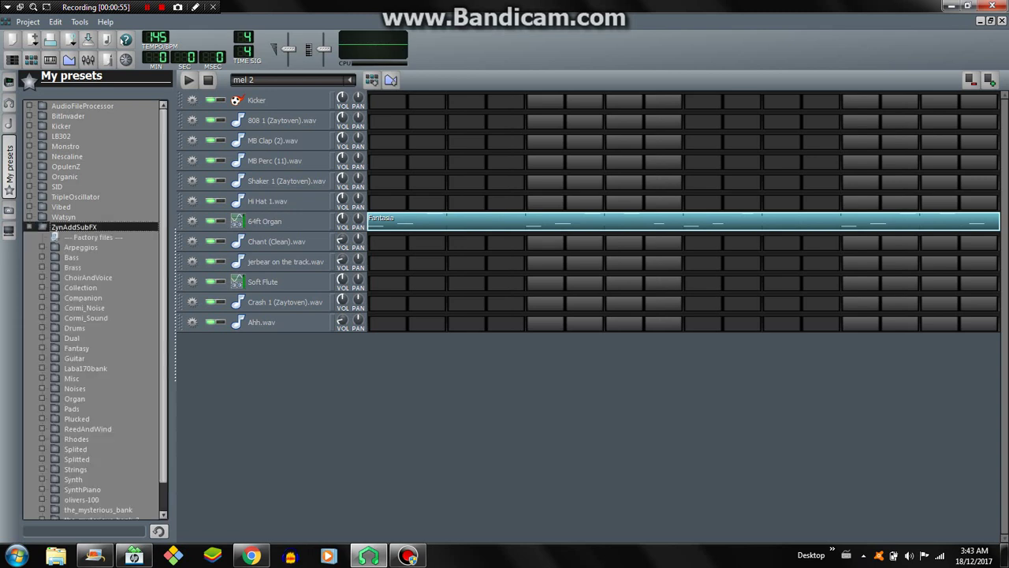
click(80, 286)
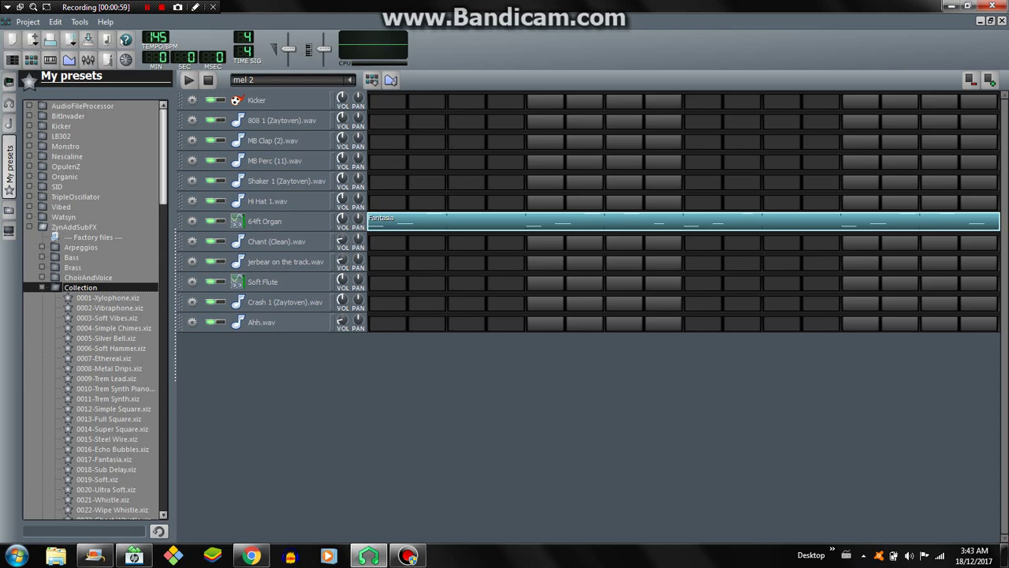
- Audition Collection presets, stepping through Metal Drips, Steel Wire and Soft
scroll(91, 308, down, 1)
scroll(90, 307, down, 1)
scroll(91, 308, down, 1)
scroll(91, 307, down, 1)
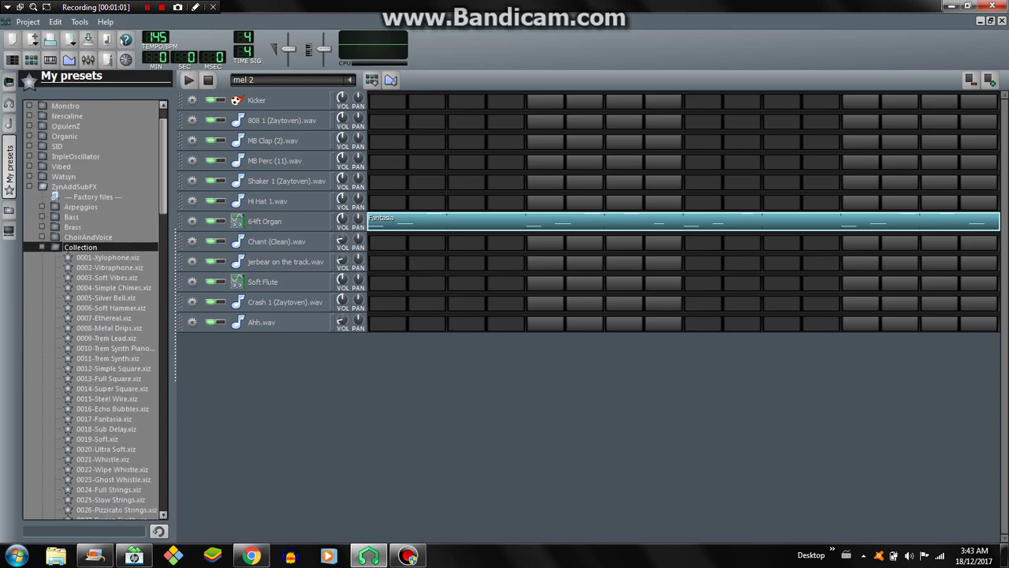
scroll(91, 307, down, 1)
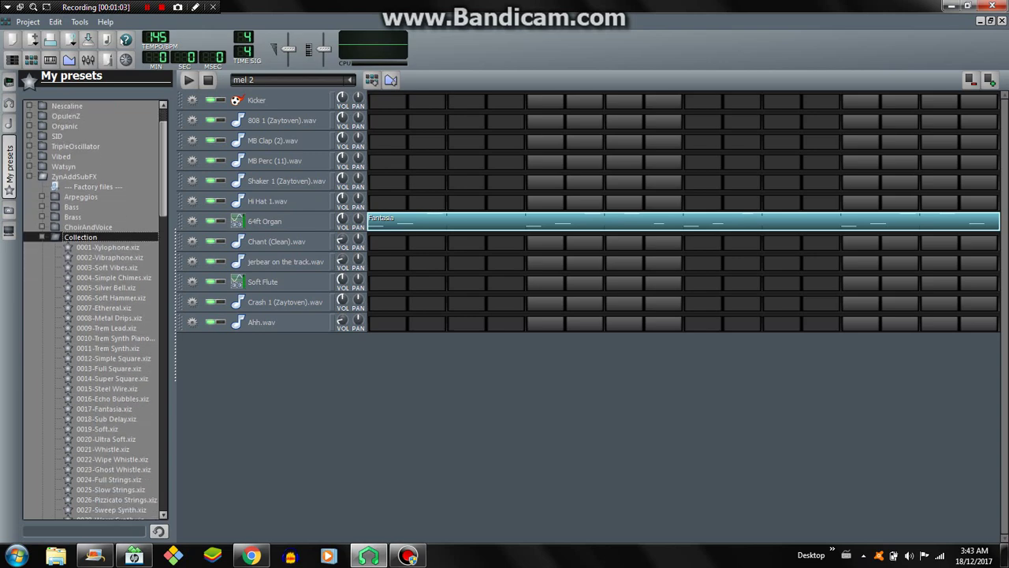
scroll(91, 308, down, 1)
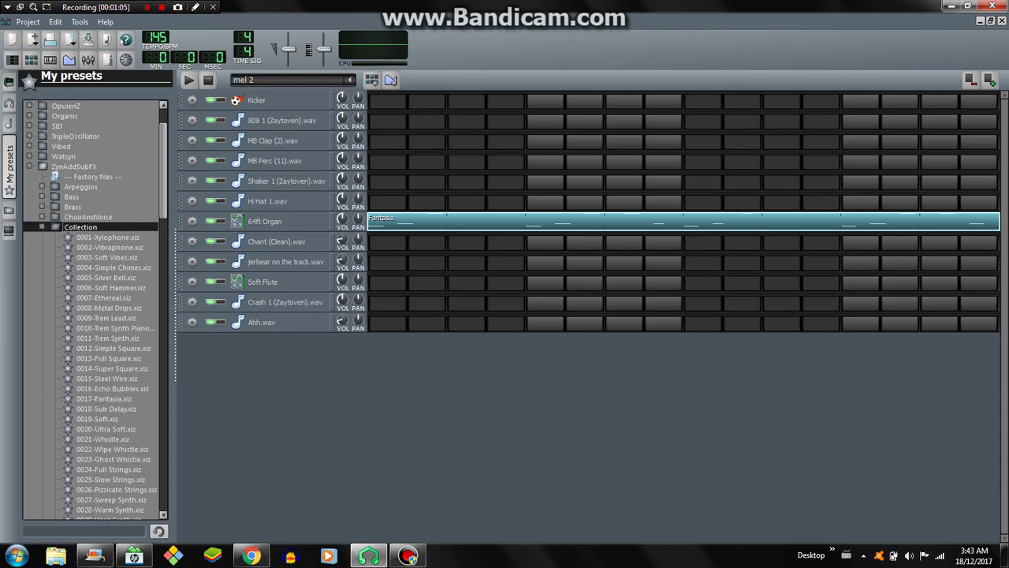
scroll(91, 308, down, 1)
key(Down)
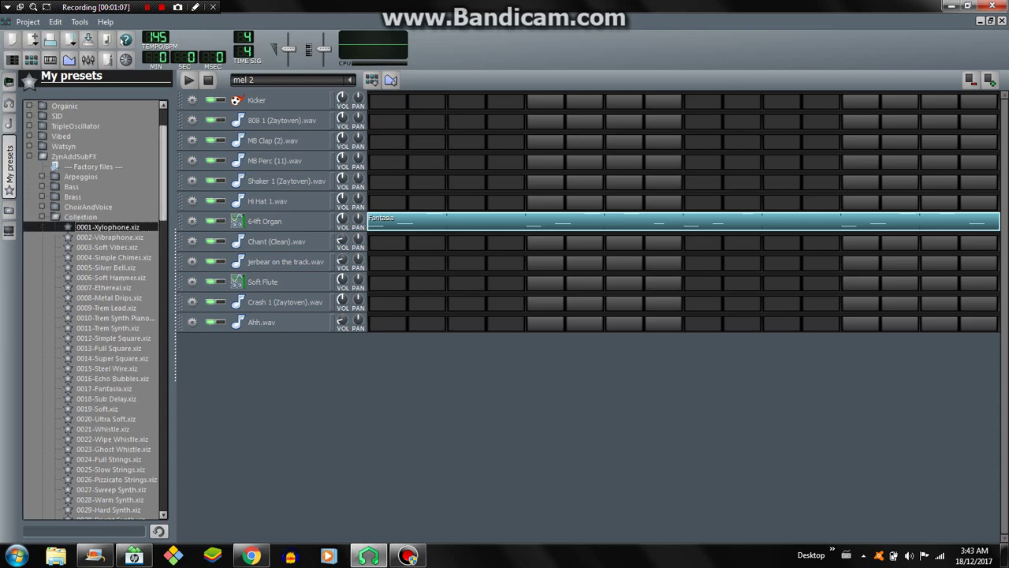
key(Down)
key(Down)
key(Down)
key(Down)
key(Down)
key(Down)
key(Down)
key(Down)
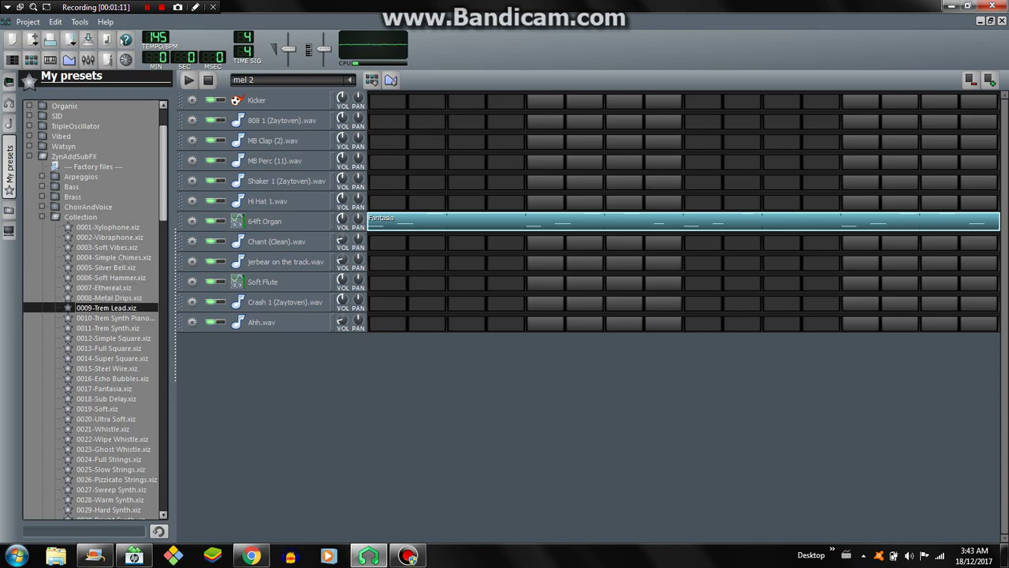
key(Down)
key(Down)
key(Down)
key(Down)
key(Down)
key(Down)
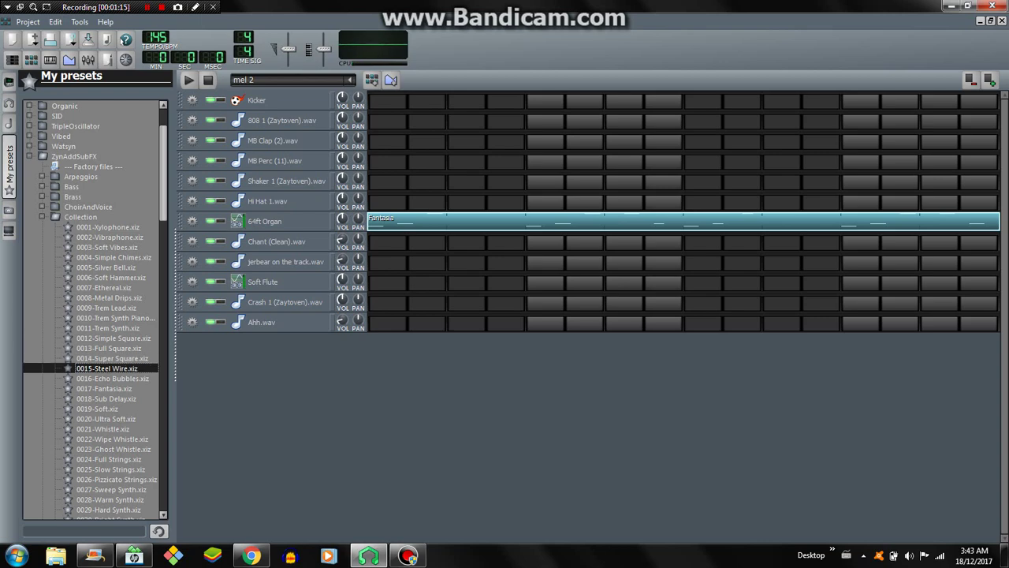
key(Down)
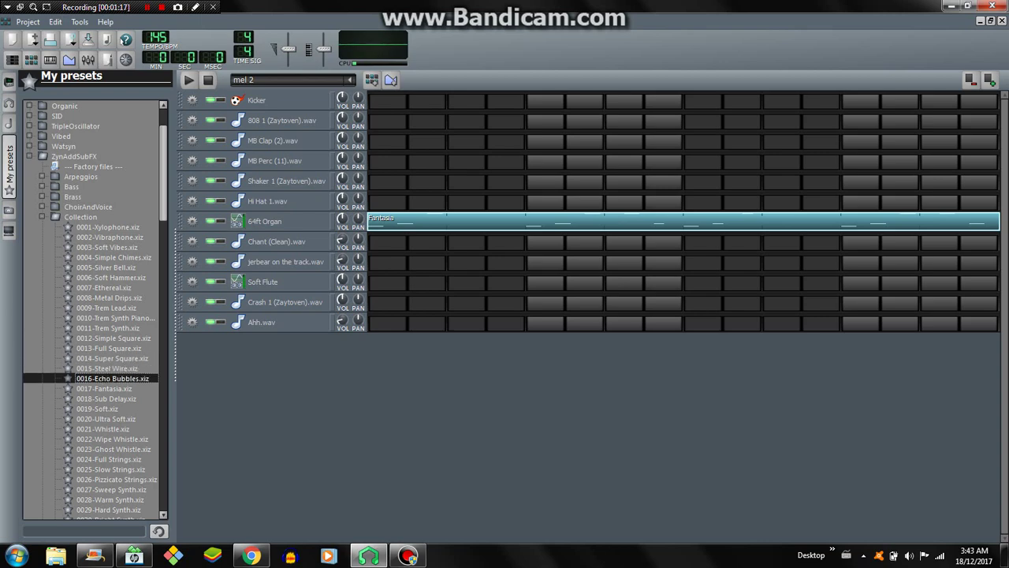
key(Down)
key(Down)
key(Down)
key(Down)
key(Down)
key(Down)
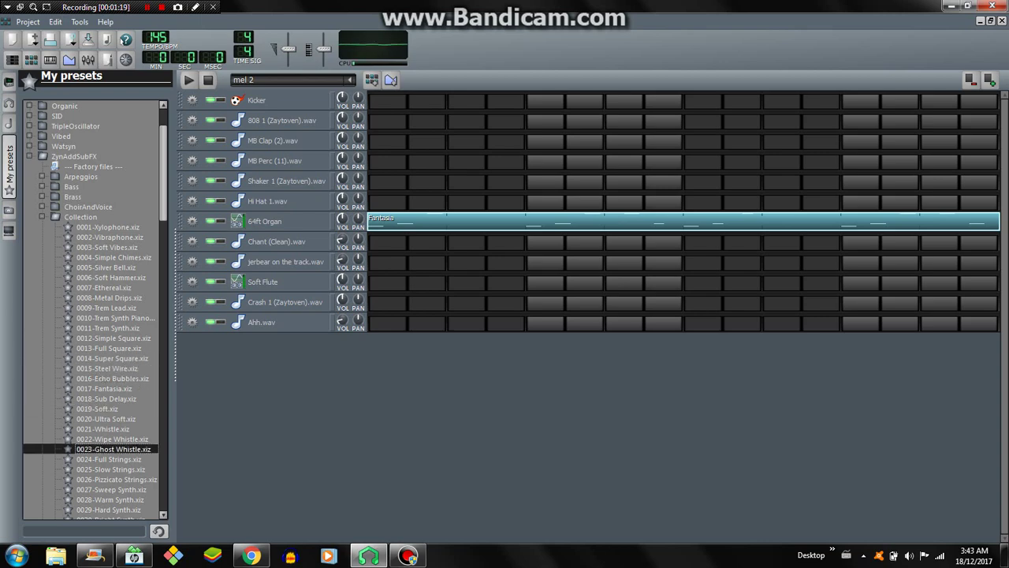
key(Down)
key(Down)
key(Down)
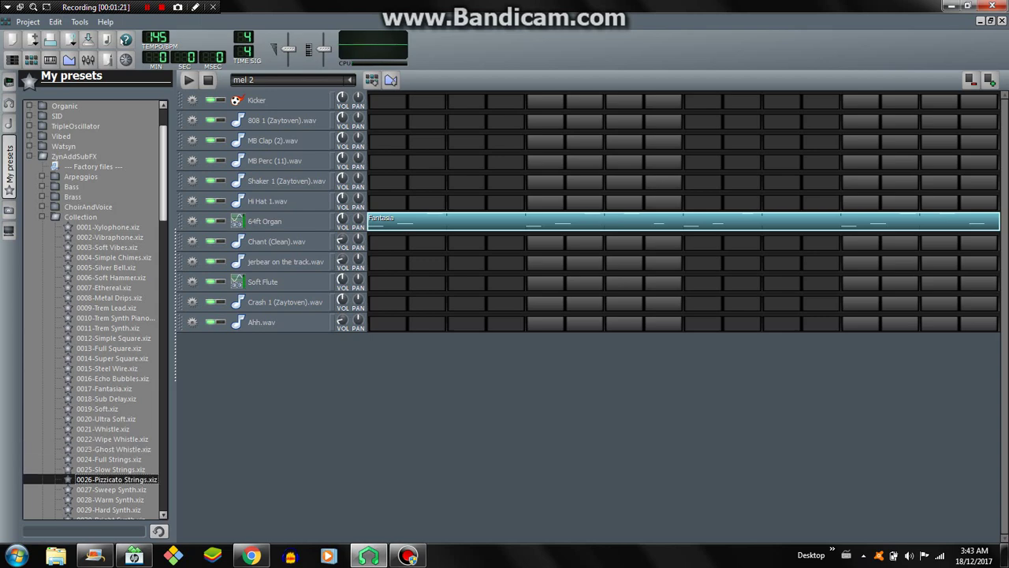
- Scroll further down the Collection list and audition the Hard Synth preset
scroll(90, 308, down, 1)
scroll(91, 307, down, 1)
scroll(91, 308, down, 1)
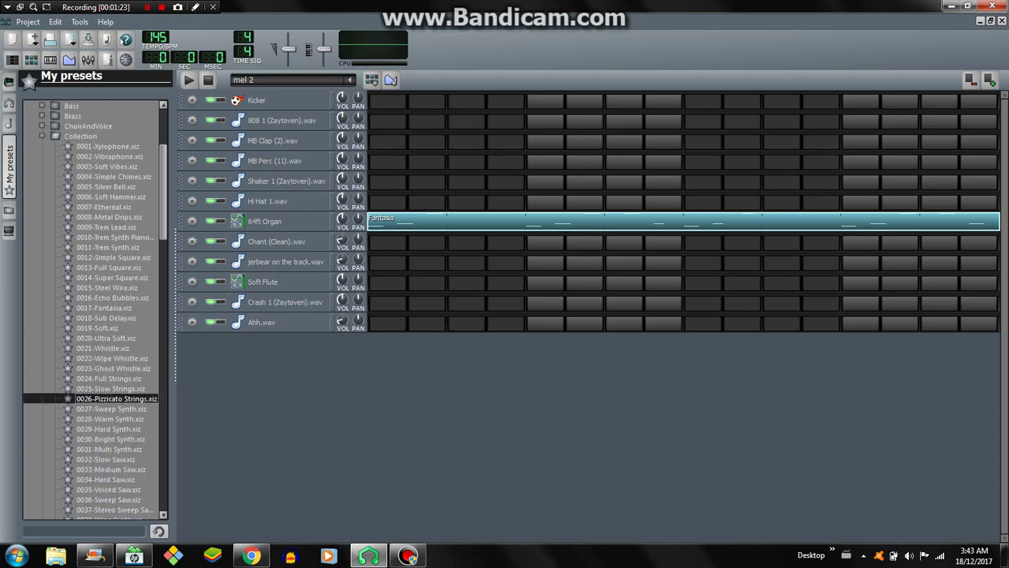
scroll(90, 307, down, 1)
scroll(91, 308, down, 1)
scroll(90, 307, down, 1)
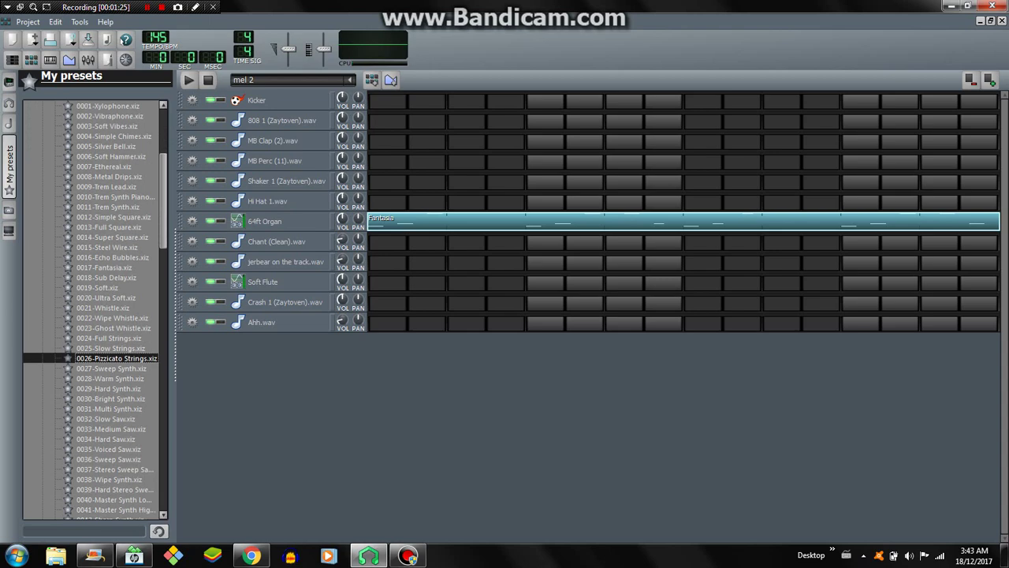
scroll(90, 308, down, 1)
scroll(91, 307, down, 1)
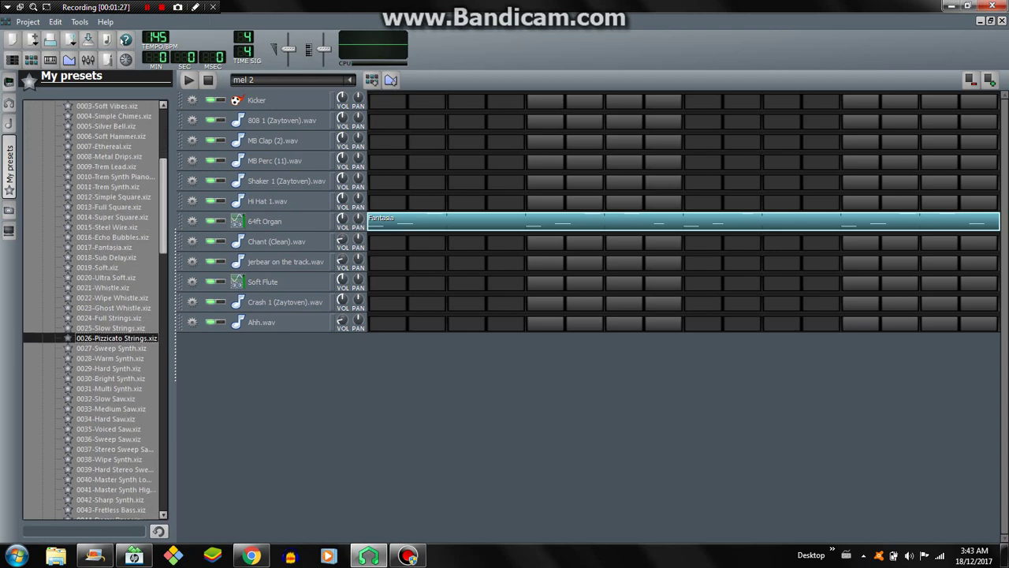
key(Down)
key(Down)
key(Down)
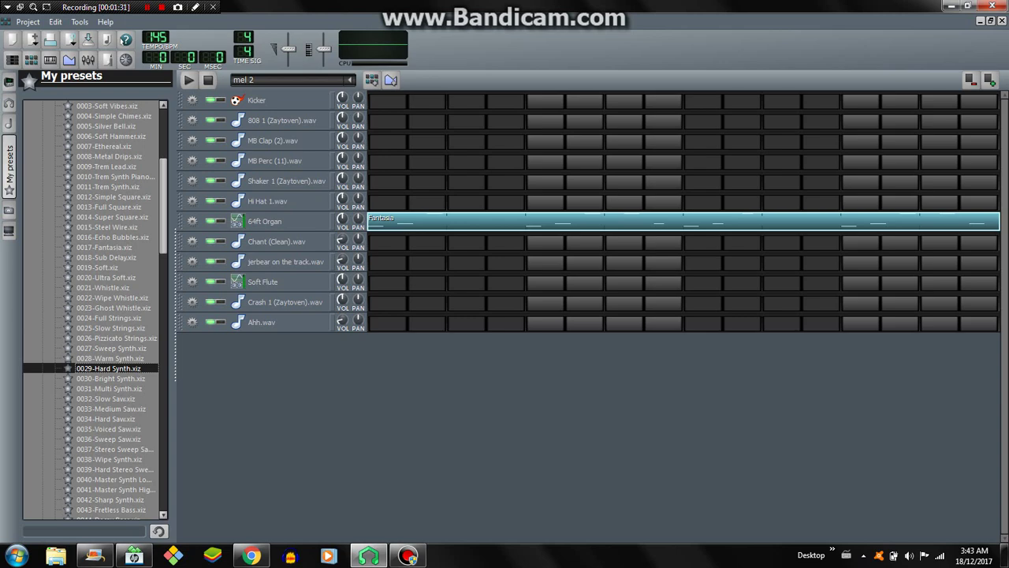
scroll(90, 307, down, 1)
scroll(91, 307, down, 2)
scroll(91, 308, down, 2)
scroll(90, 308, down, 2)
scroll(90, 308, down, 1)
scroll(91, 308, down, 2)
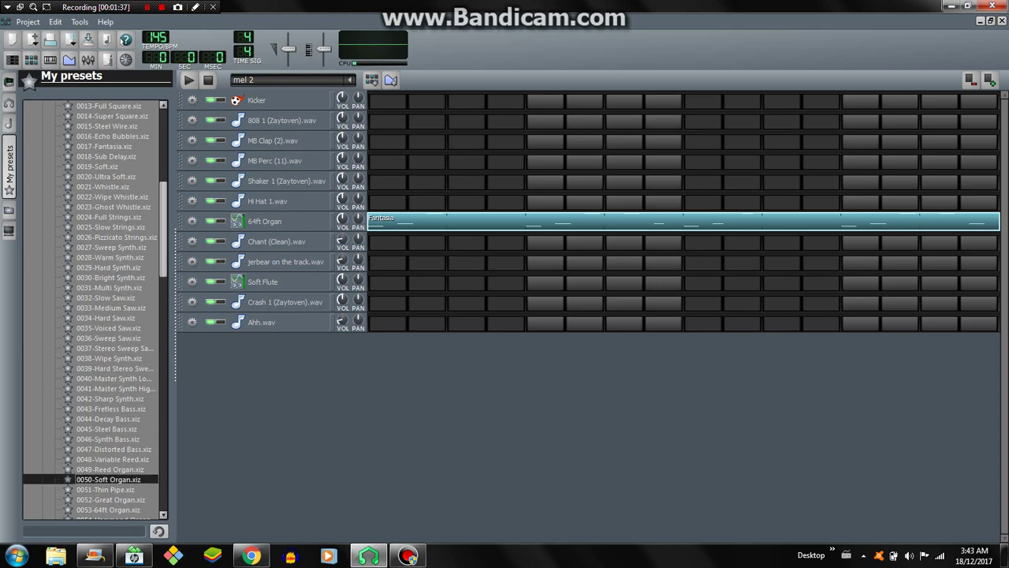
- Compare Soft Organ, Great Organ and 64ft Organ, settling on 0053-64ft Organ
click(108, 478)
key(Down)
key(Down)
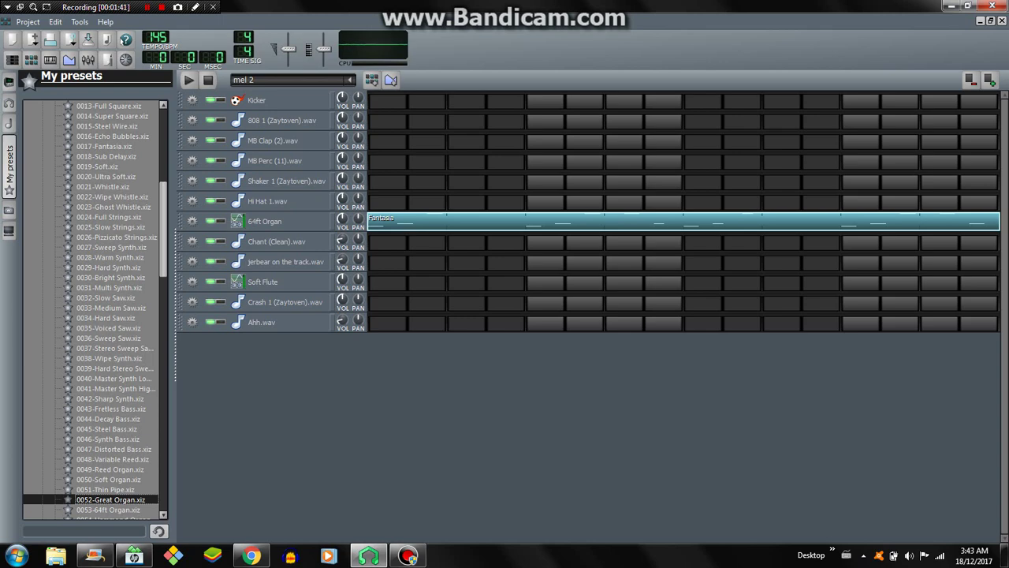
key(Down)
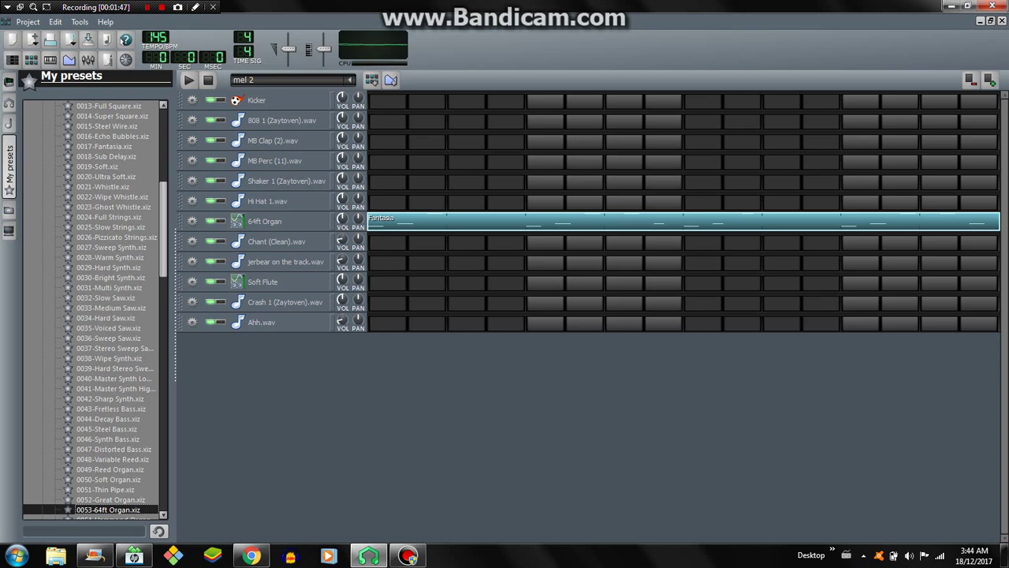
key(Up)
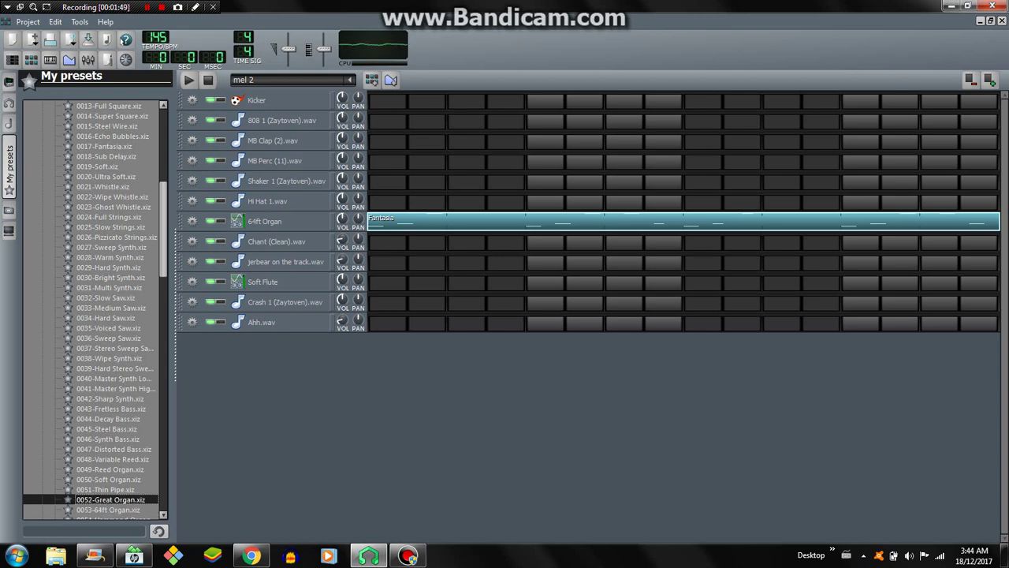
key(Down)
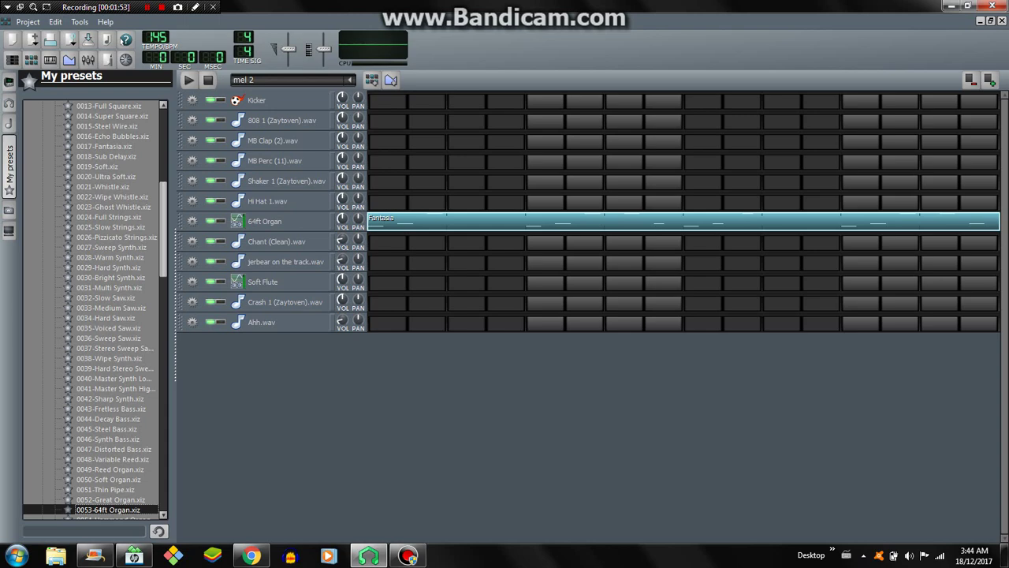
- Open the Fantasia melody full-size in the Piano Roll and play it back
click(451, 222)
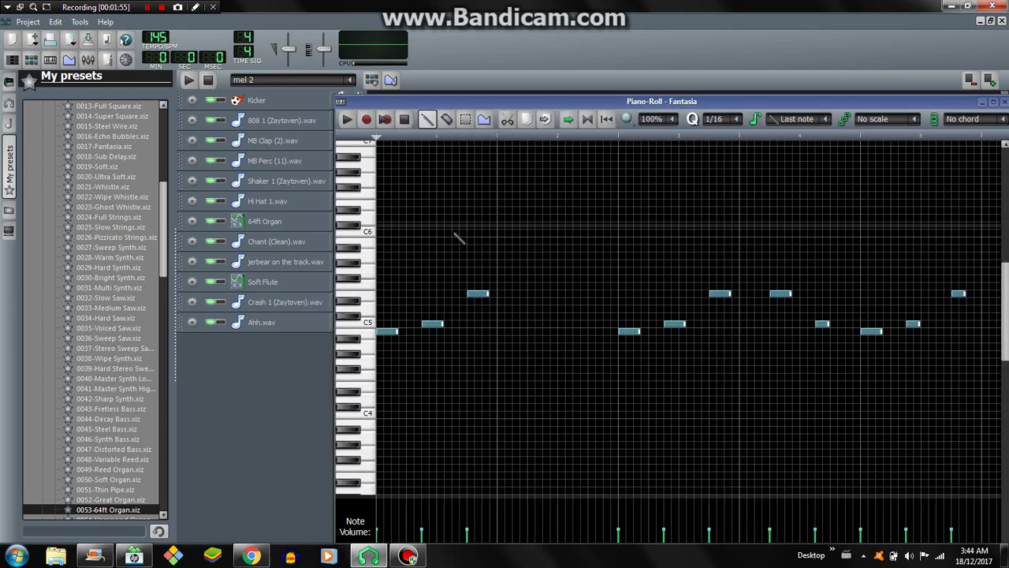
click(993, 102)
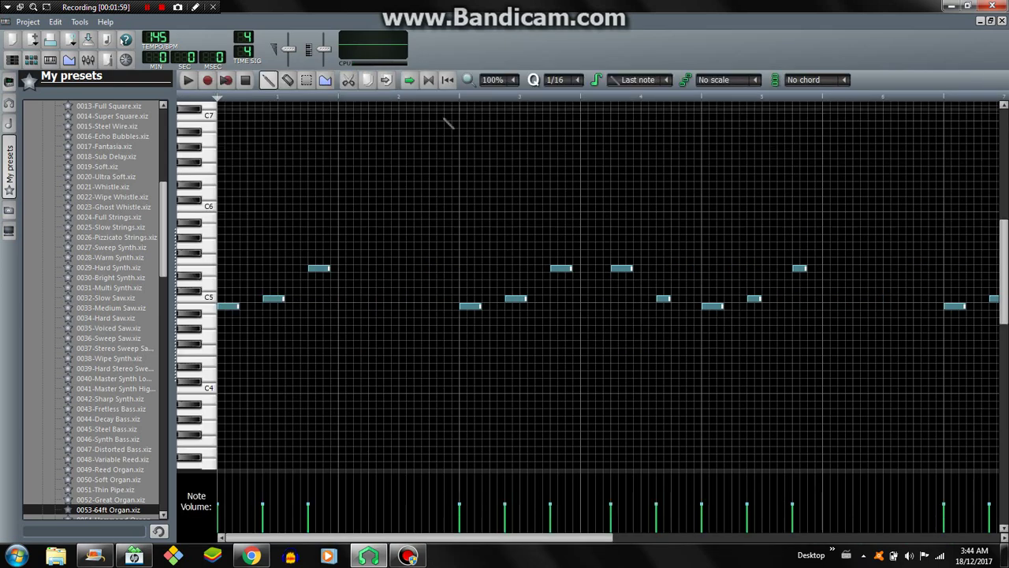
ctrl+scroll(517, 115, down, 1)
key(space)
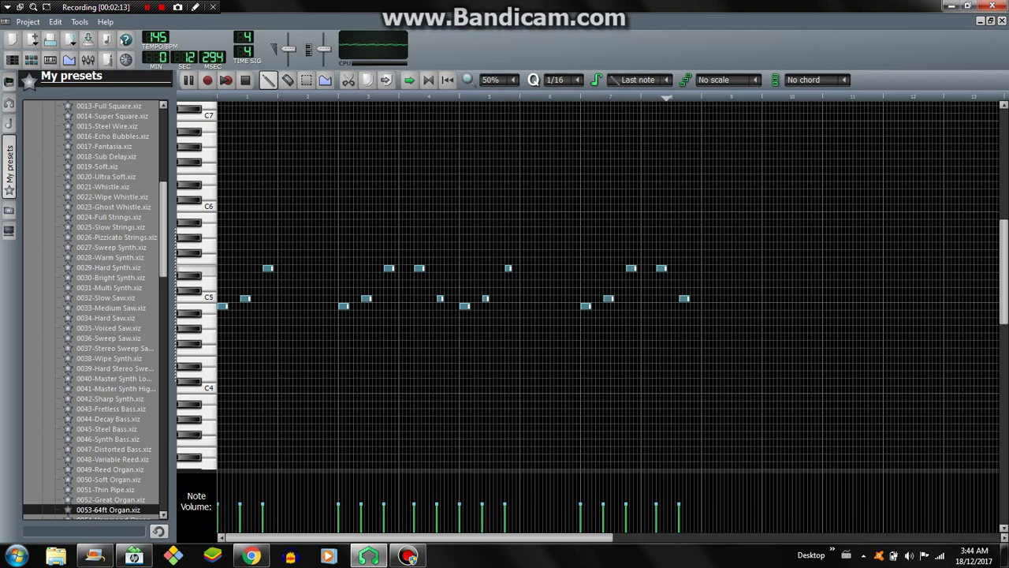
key(space)
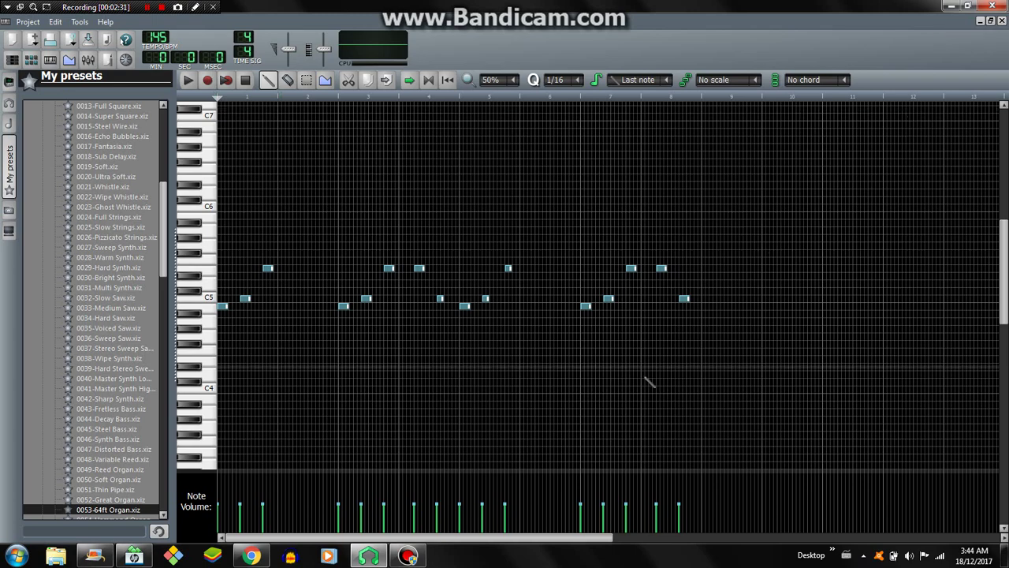
key(space)
key(space)
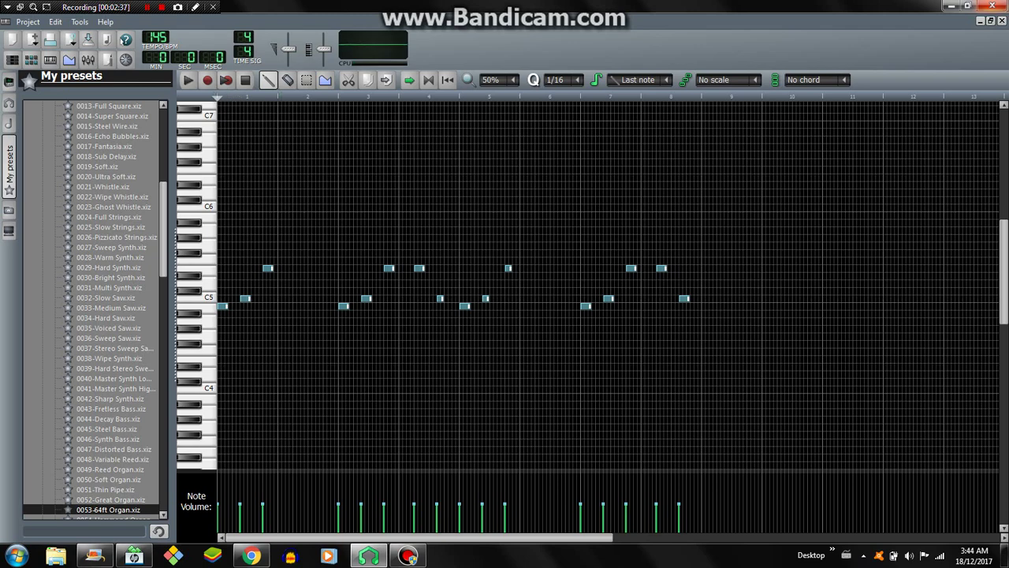
- Restore, move aside and close the Fantasia Piano-Roll window
click(991, 20)
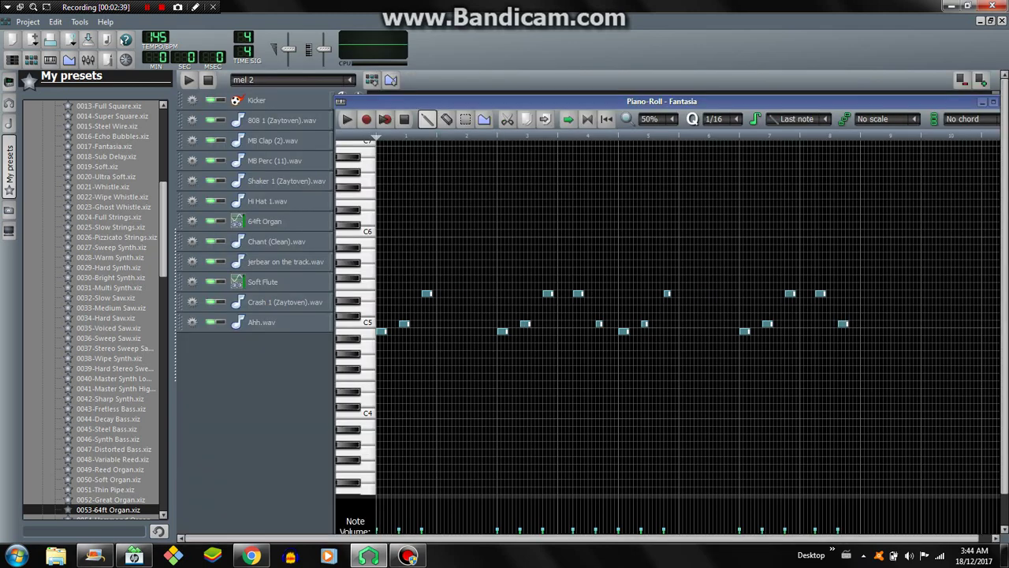
drag(930, 101, 887, 115)
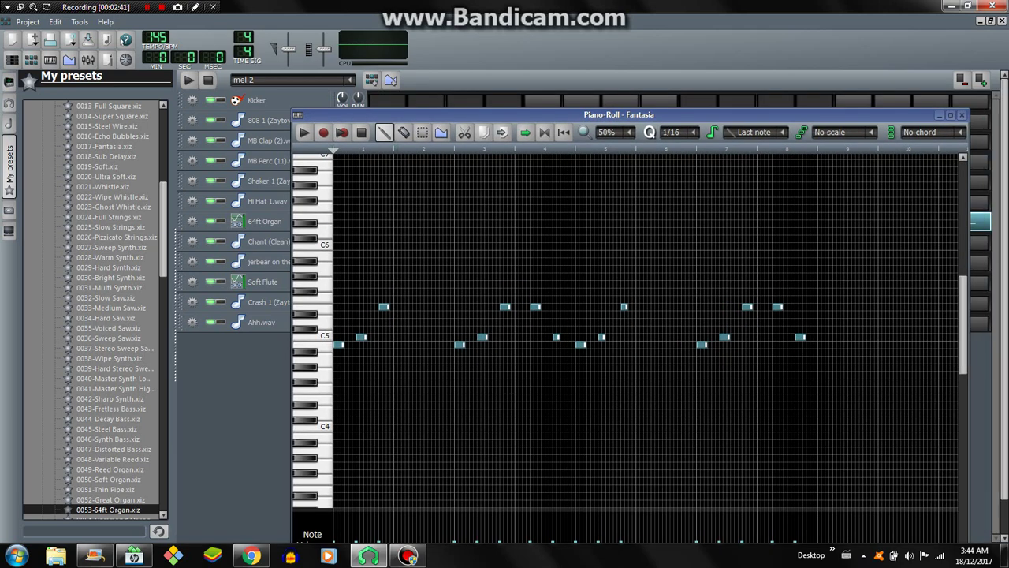
click(961, 115)
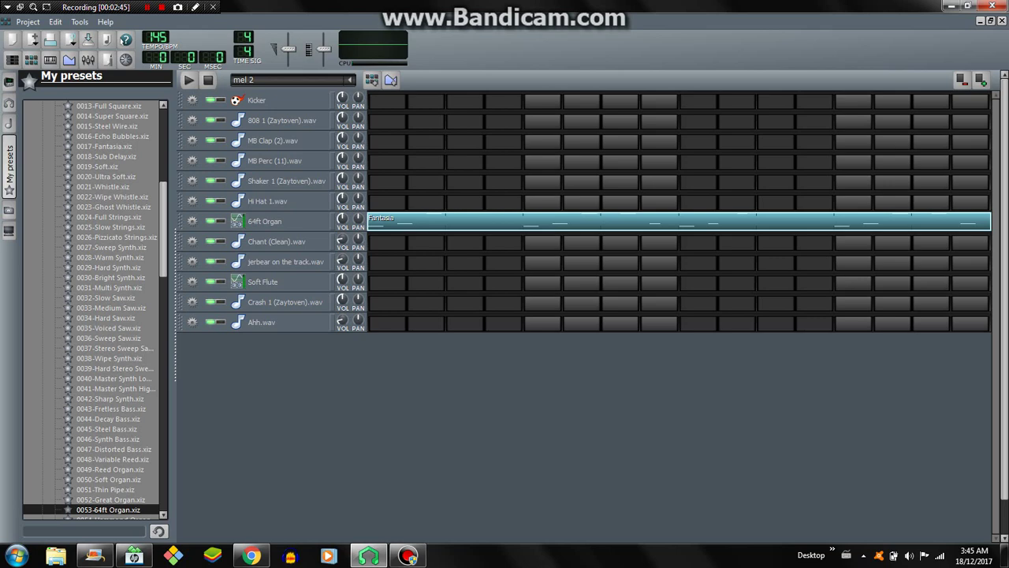
- Play the clapésnare pattern briefly, then close the Beat+Bassline Editor
click(991, 21)
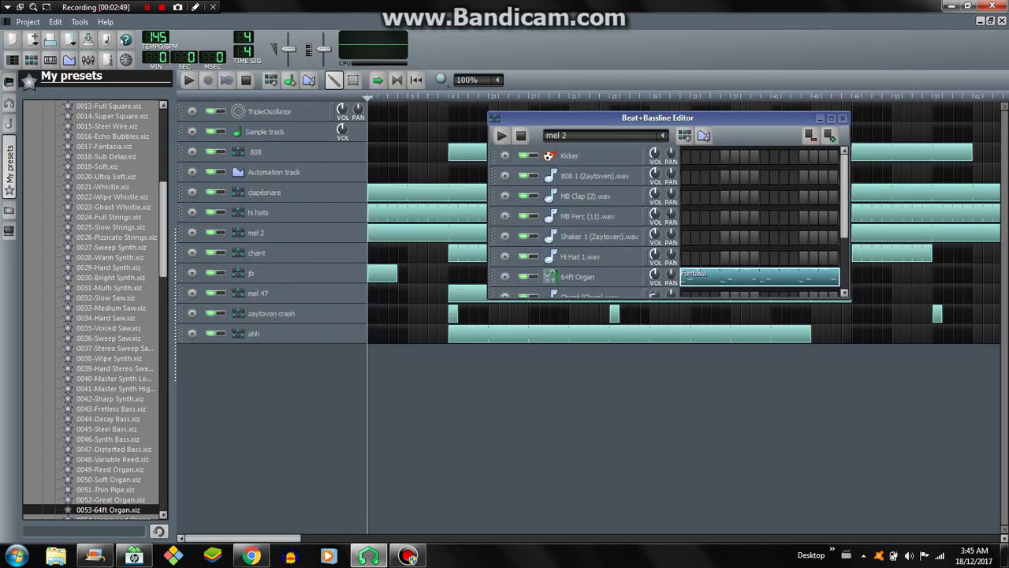
double_click(426, 192)
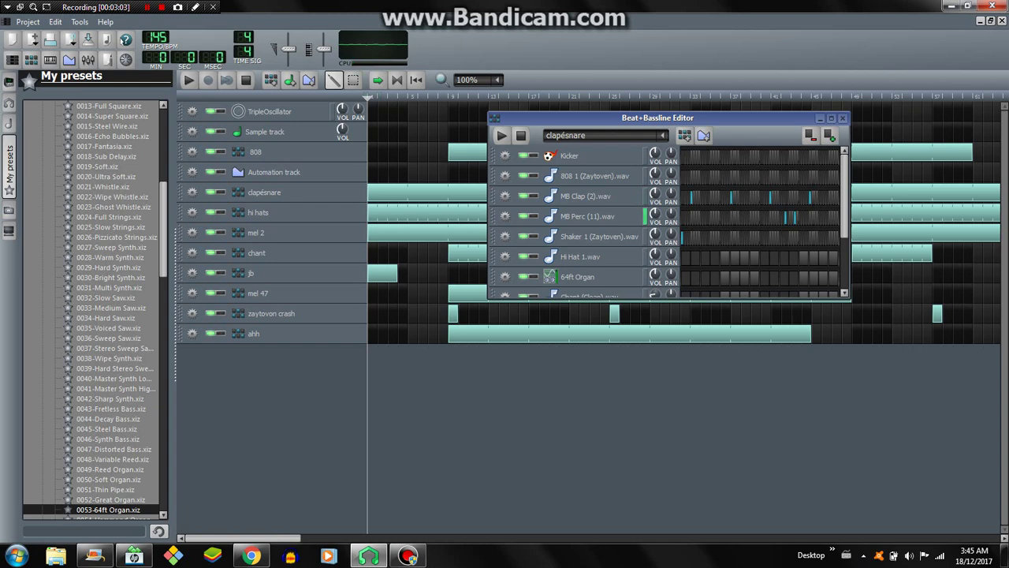
key(space)
key(space)
key(F6)
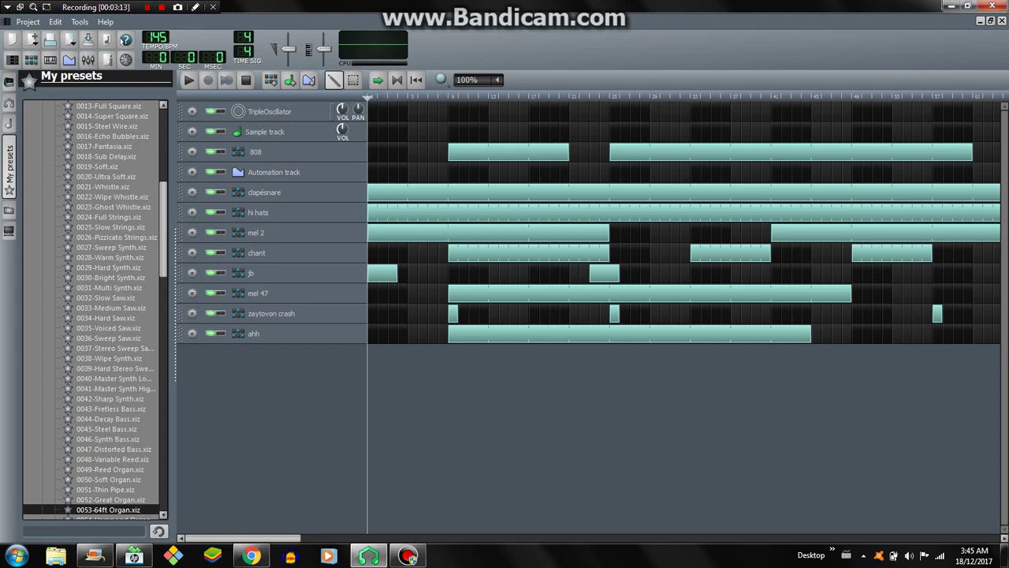
- Play and stop the chant pattern, then close the pattern editor
key(F6)
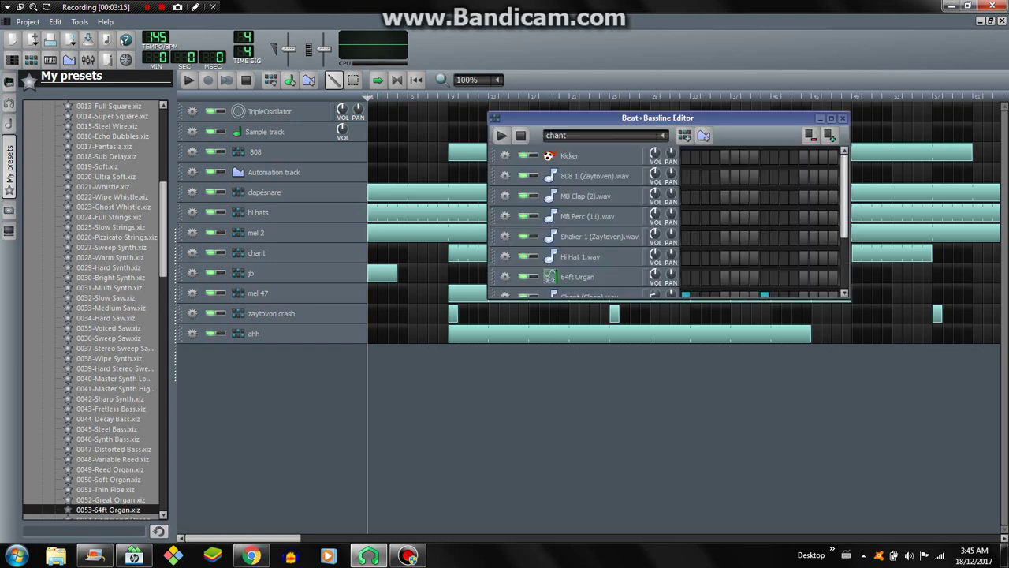
drag(844, 196, 844, 245)
key(space)
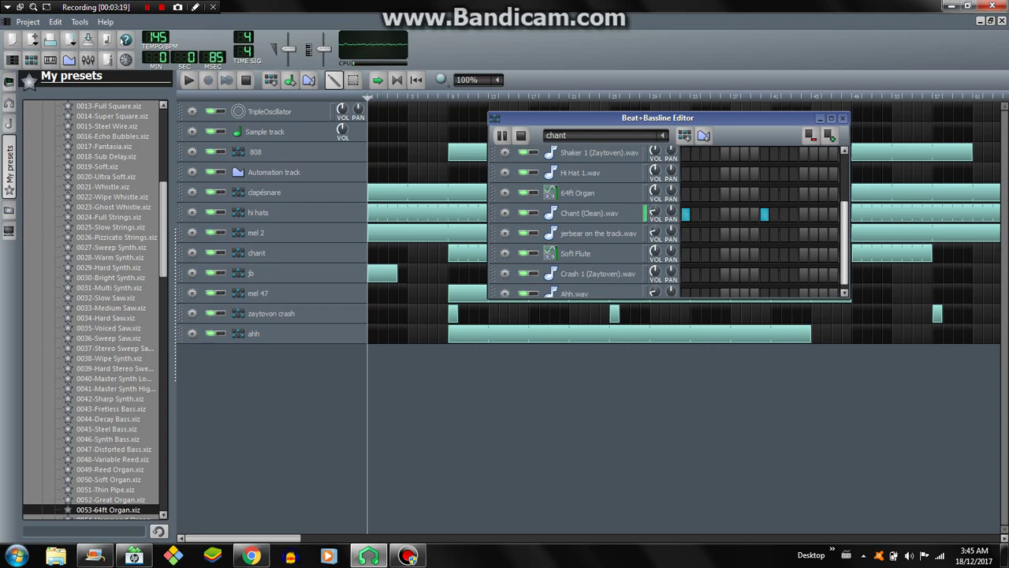
key(space)
key(F6)
- Preview the jb pattern, then open the ahh pattern and pick an option from its clip menu
double_click(382, 272)
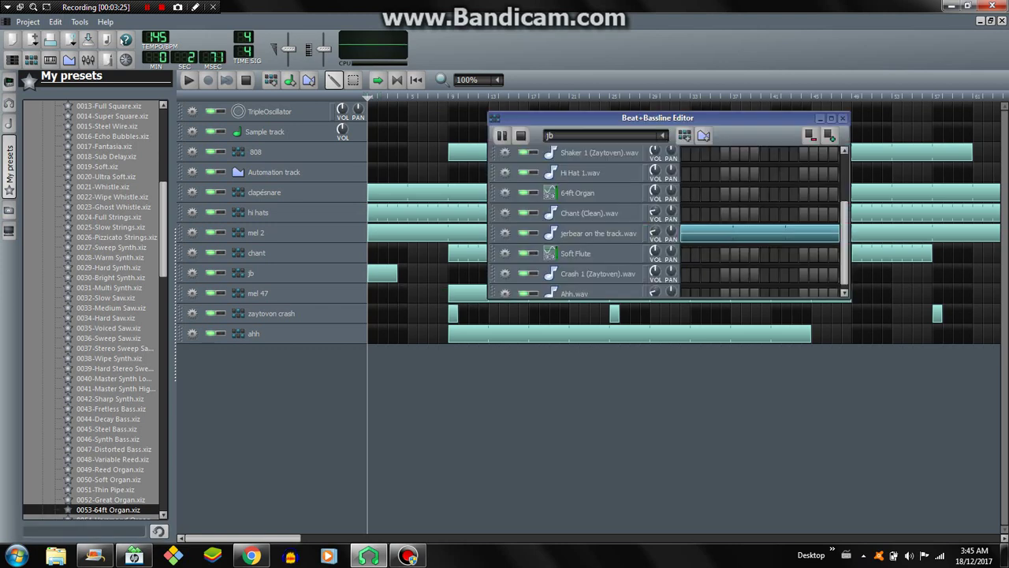
key(space)
double_click(473, 332)
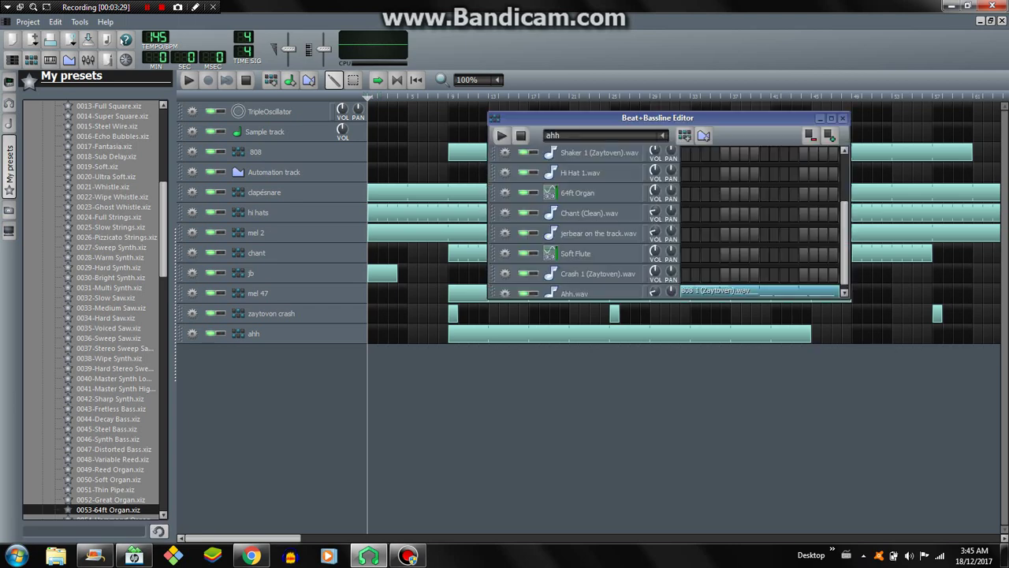
right_click(494, 334)
click(551, 363)
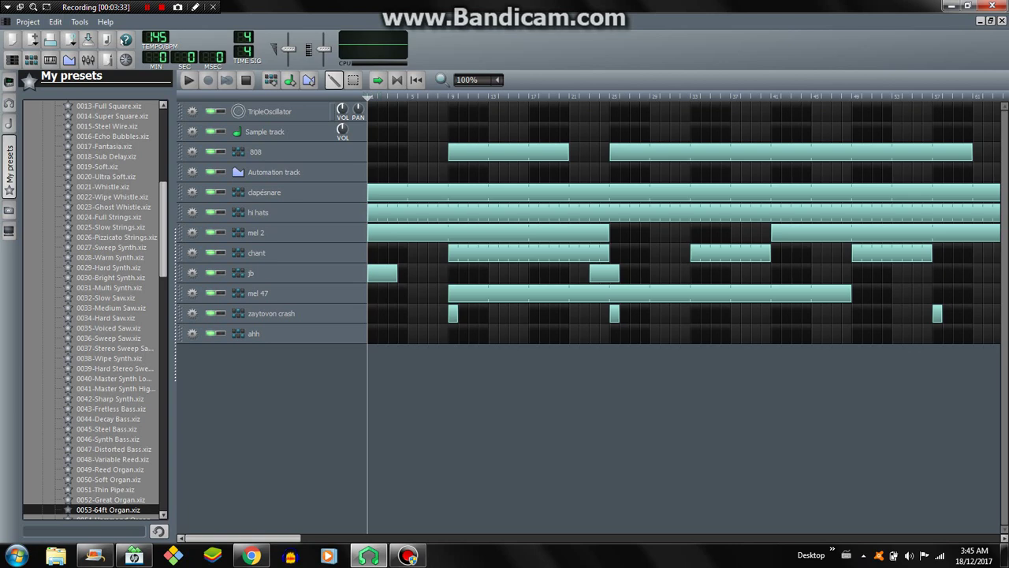
- Check the zaytovon crash pattern and play the hi hats pattern
double_click(453, 312)
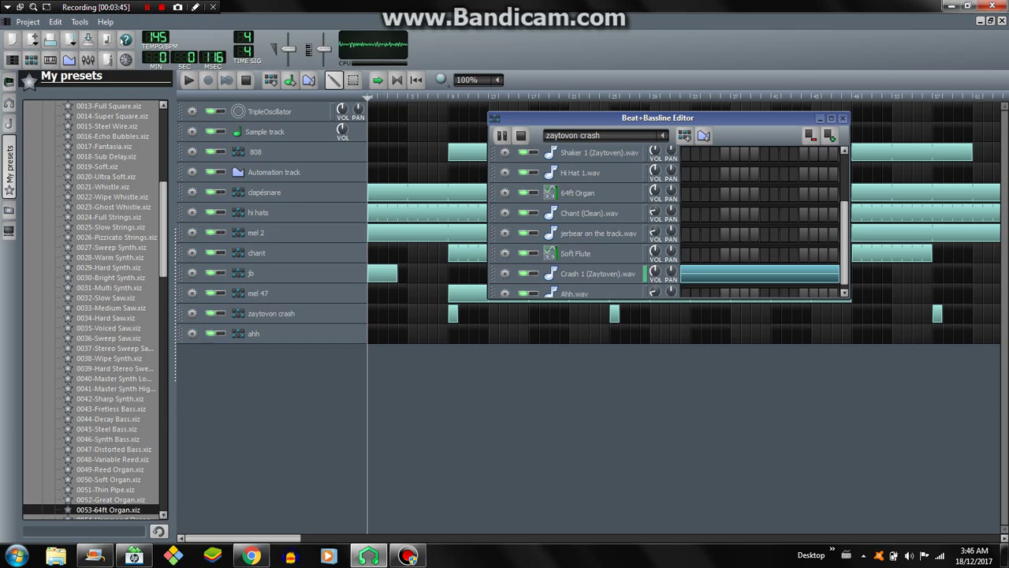
key(F6)
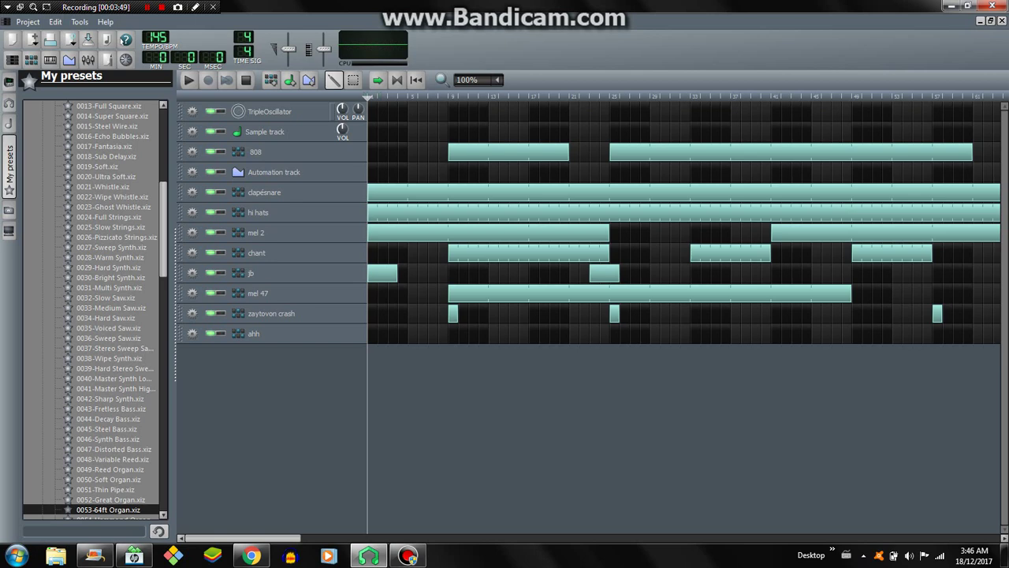
key(F6)
key(space)
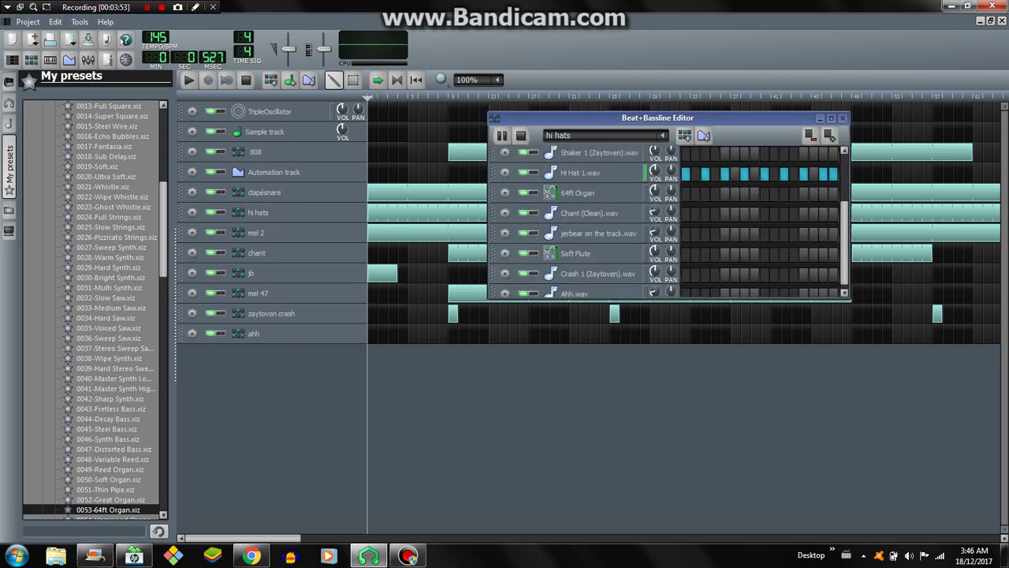
key(space)
- Open the 808 1 (Zaytoven).wav pattern's notes in the Piano Roll
double_click(568, 151)
scroll(669, 221, up, 2)
scroll(668, 221, up, 2)
double_click(827, 178)
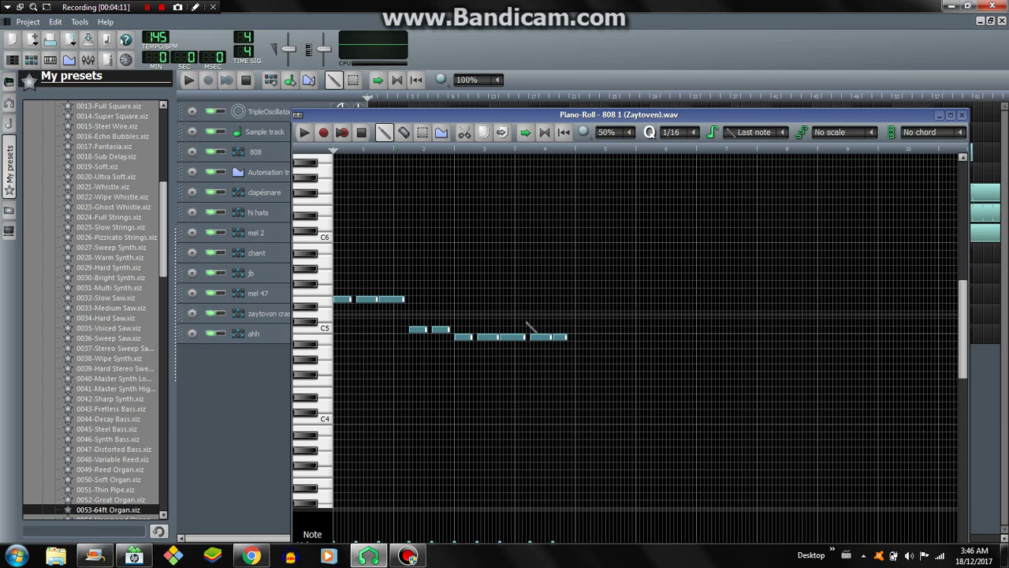
- Play the 808 descending note line, then close and reopen its Piano Roll
key(space)
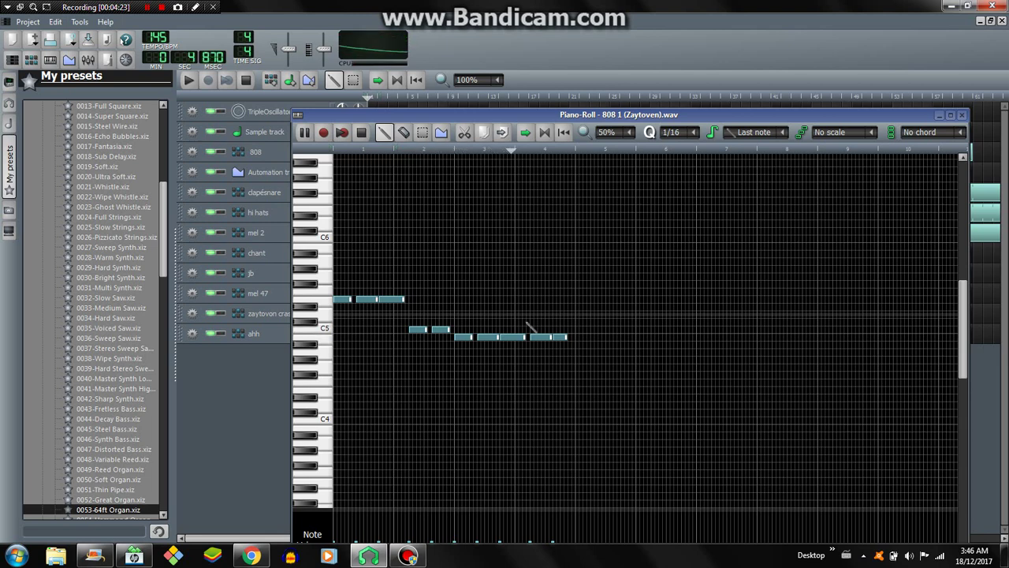
key(space)
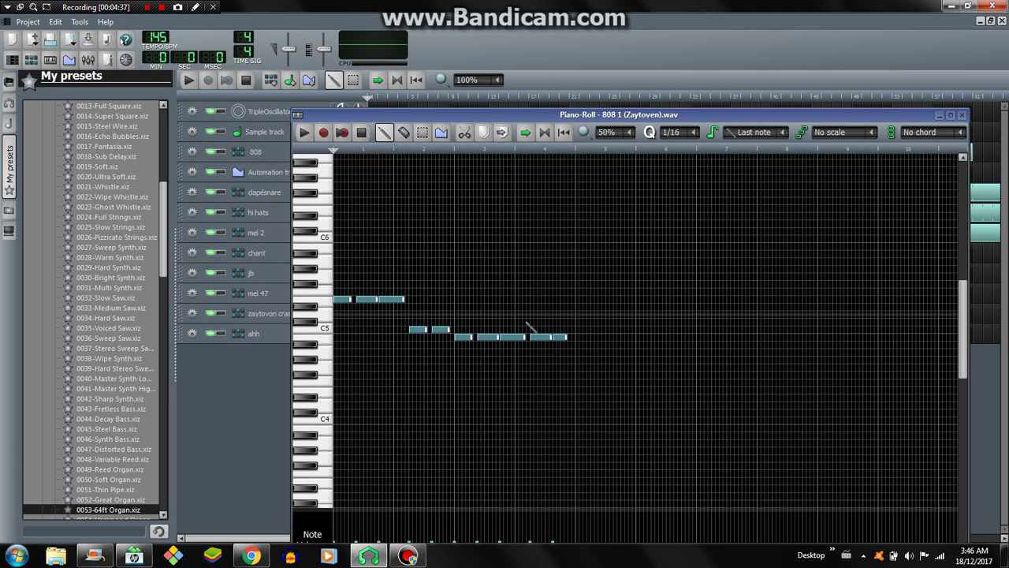
key(F7)
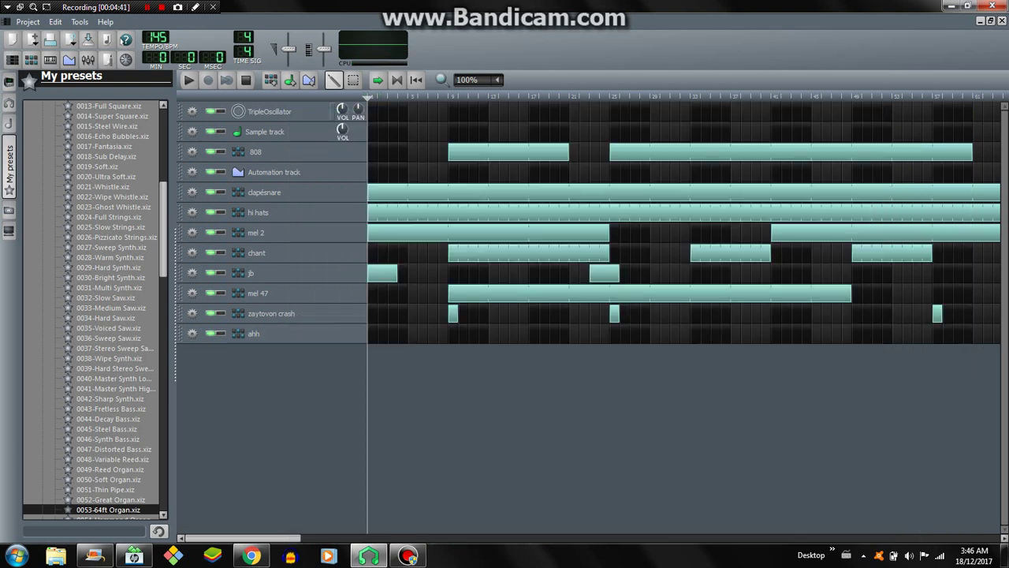
key(F6)
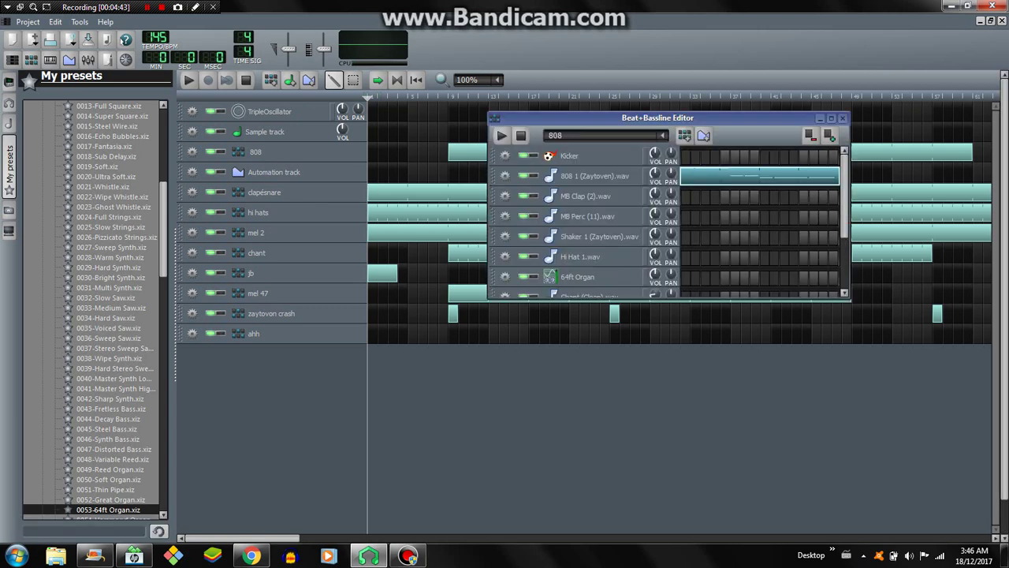
double_click(702, 176)
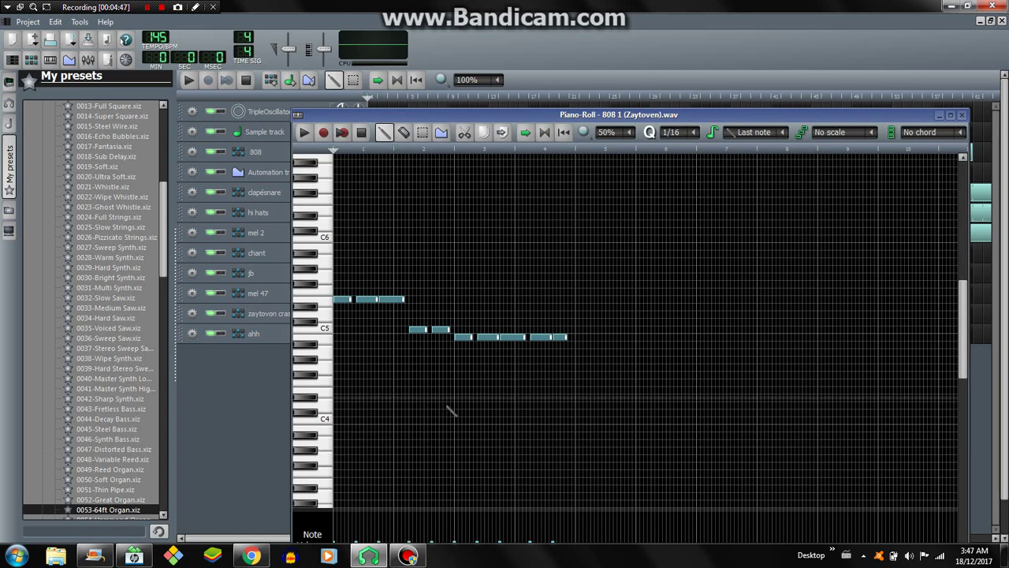
- Open the 808 1 (Zaytoven).wav instrument's FX chain and its BassBooster controls
click(961, 114)
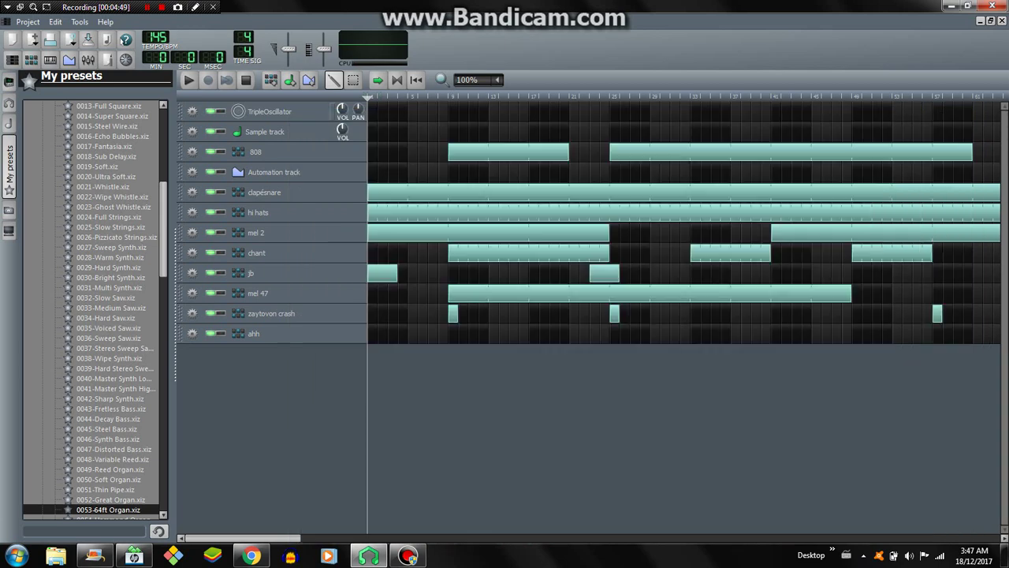
key(F6)
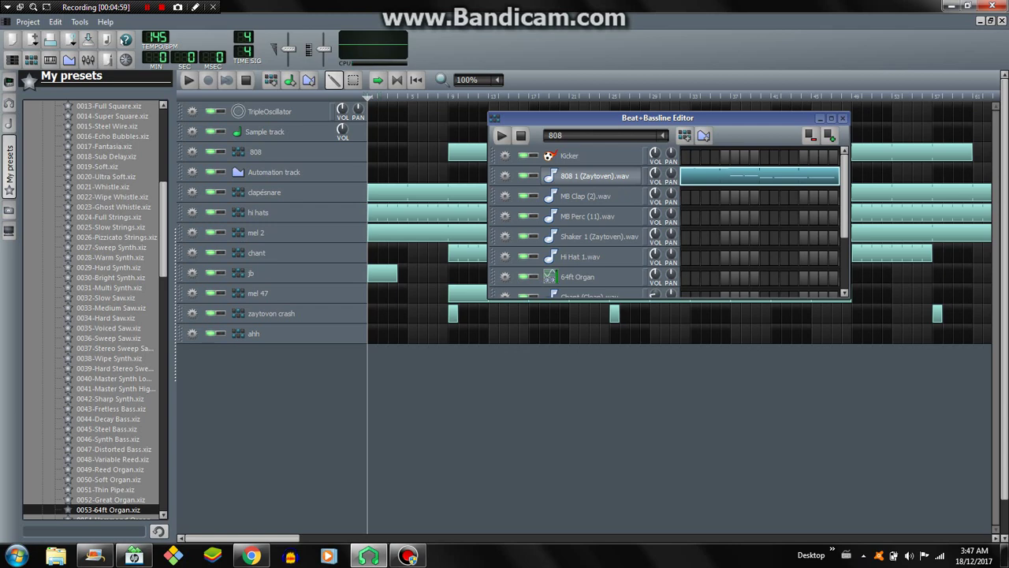
click(595, 176)
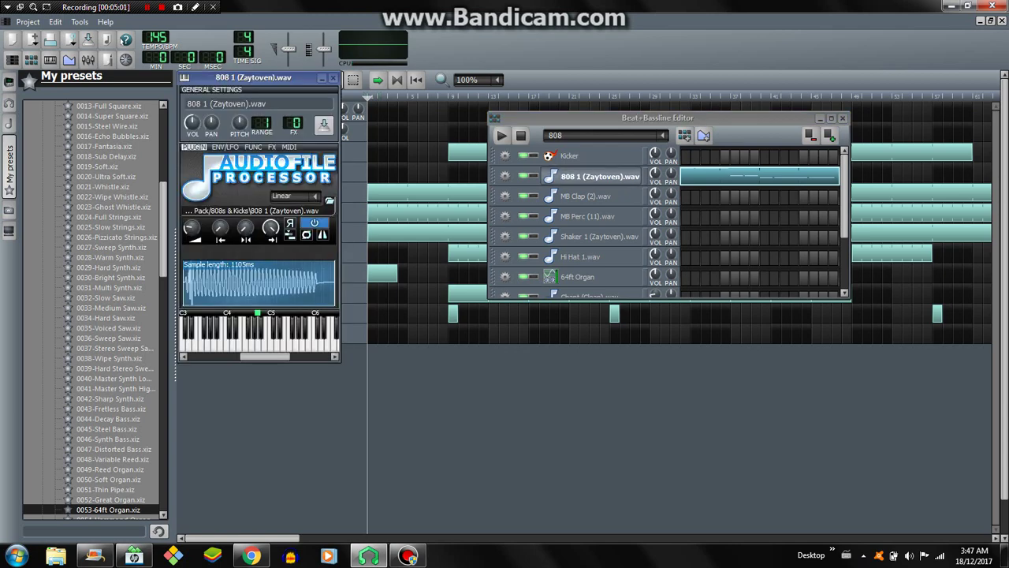
click(271, 146)
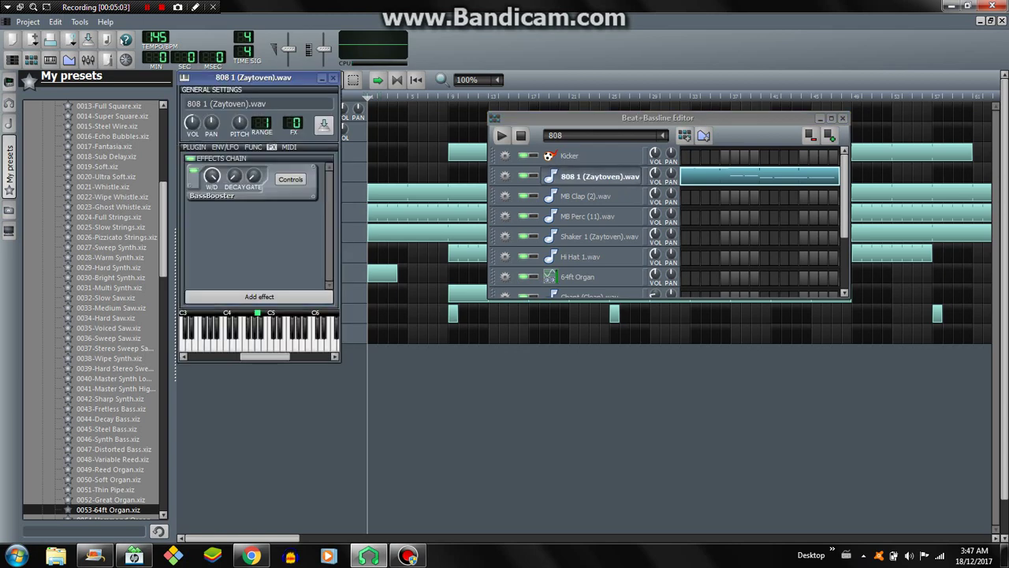
click(258, 296)
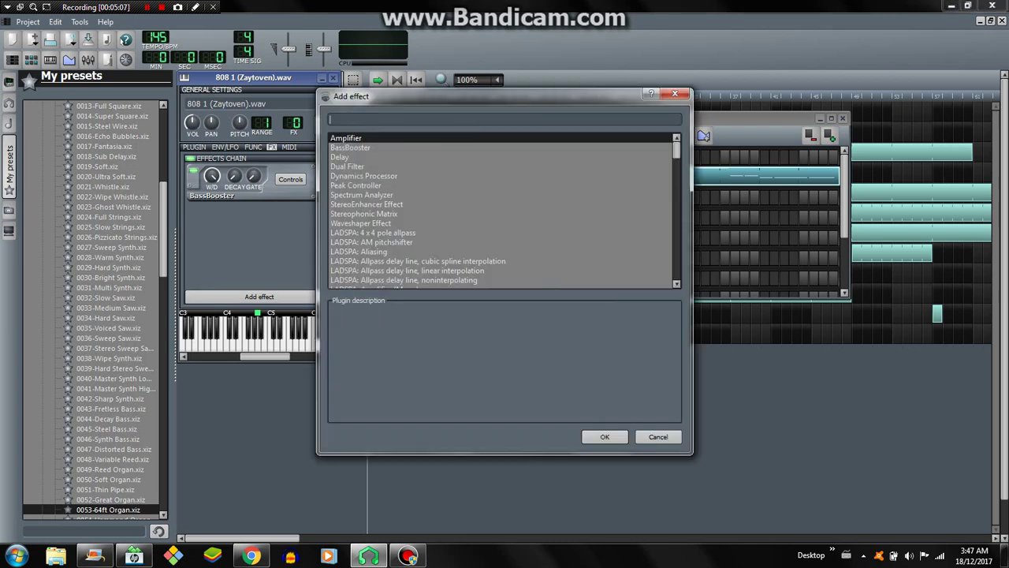
click(658, 436)
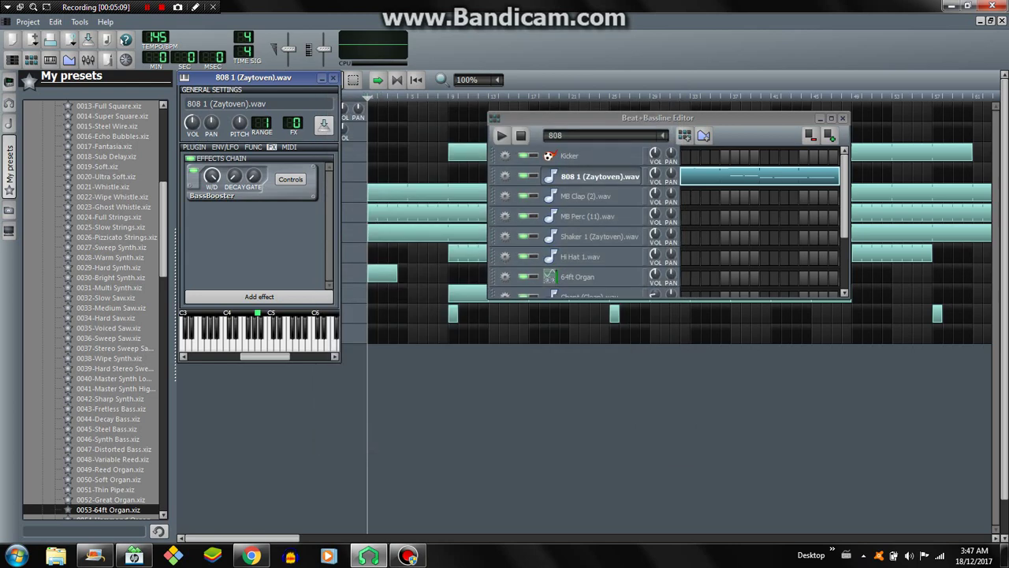
click(290, 179)
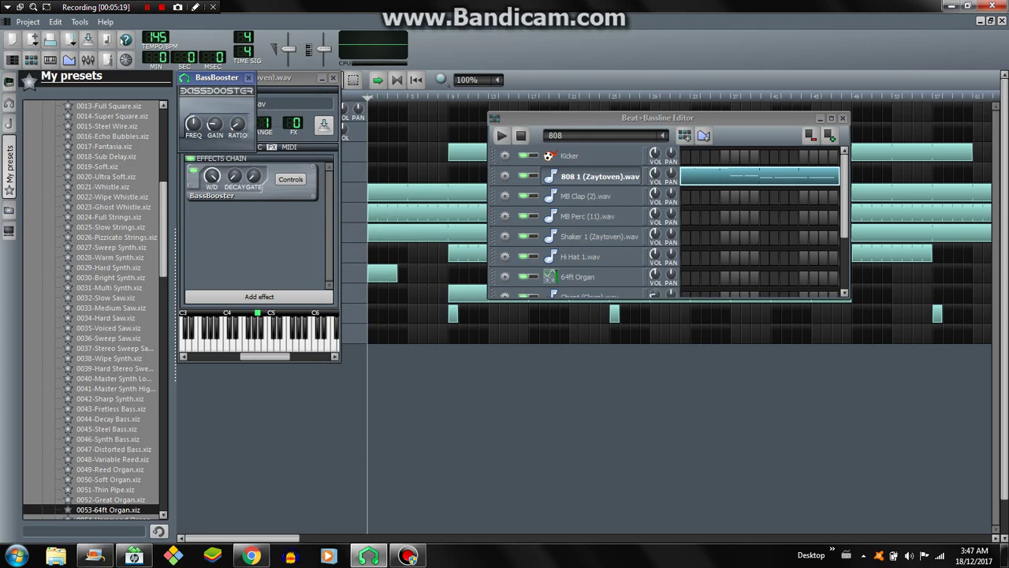
- Set BassBooster ratio to 0.5, adjust frequency, then preview the 808 pattern
double_click(238, 125)
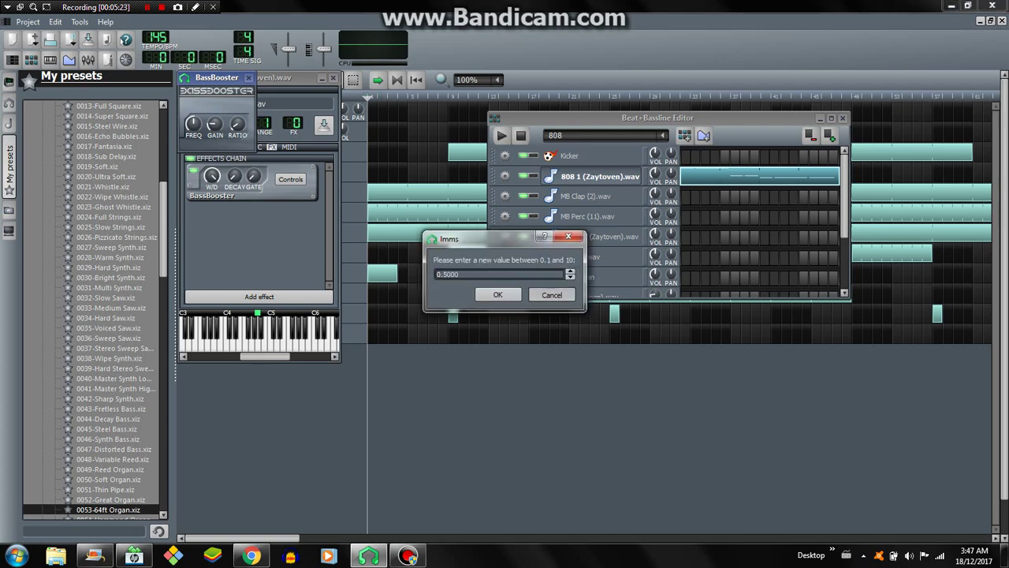
click(551, 294)
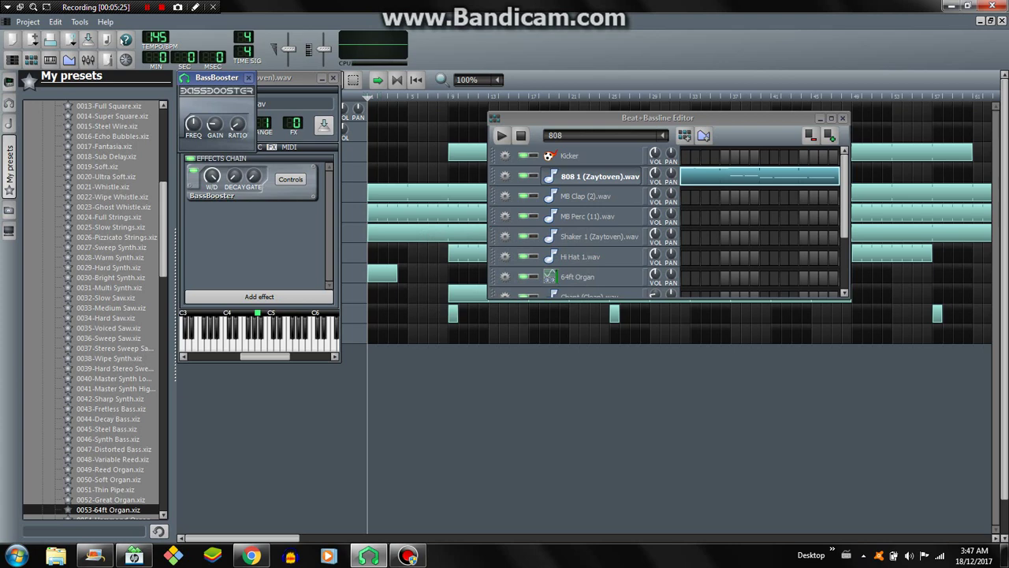
double_click(193, 124)
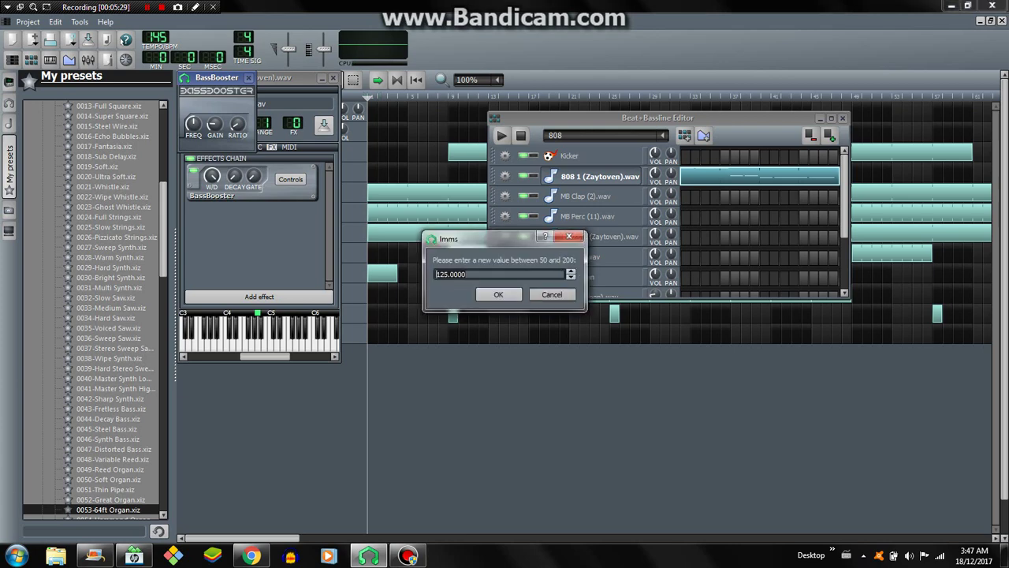
key(Escape)
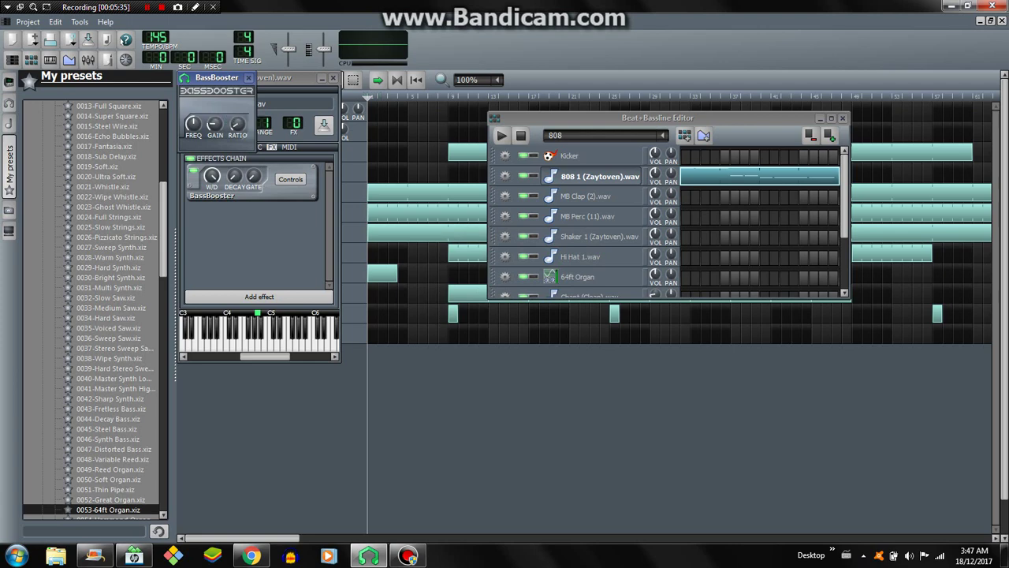
click(248, 78)
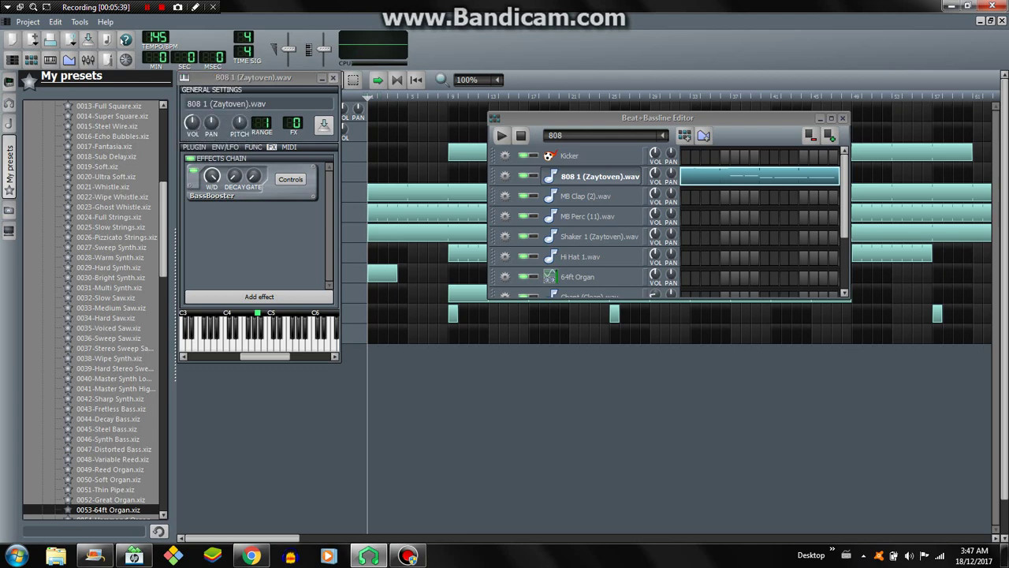
click(502, 135)
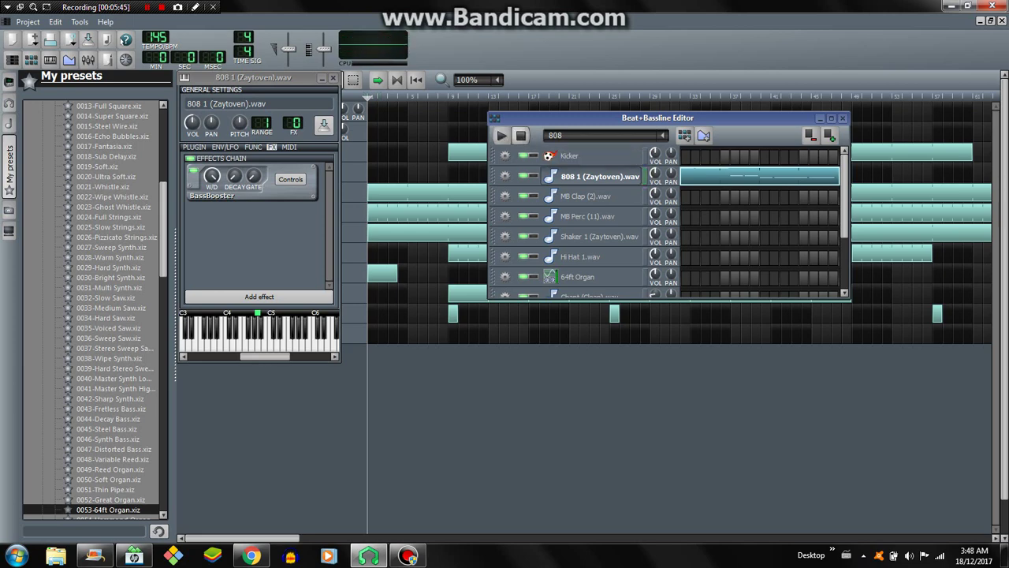
click(521, 136)
- Close the 808 instrument window and bring back the Beat+Bassline Editor on mel 47
click(333, 78)
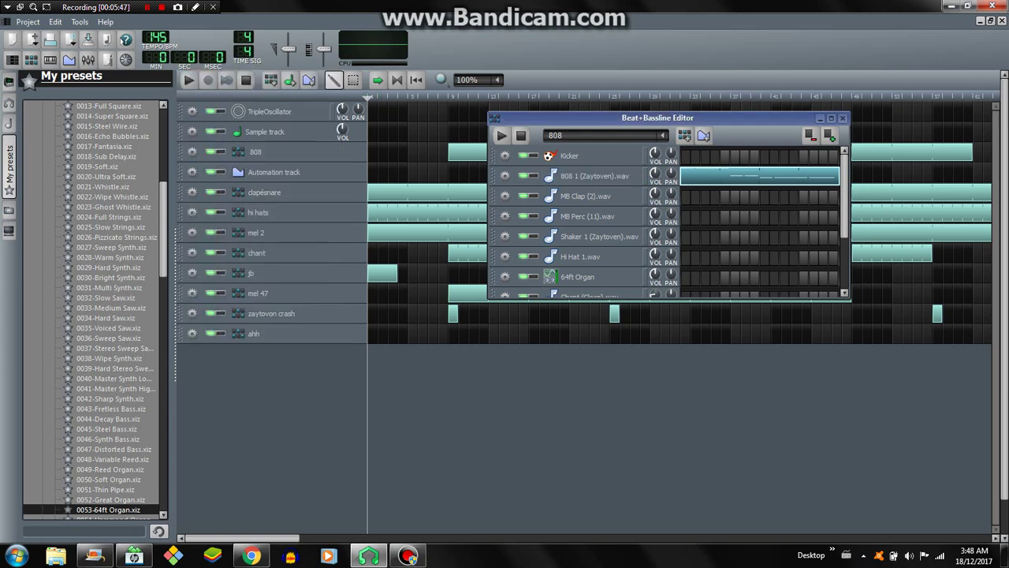
key(F6)
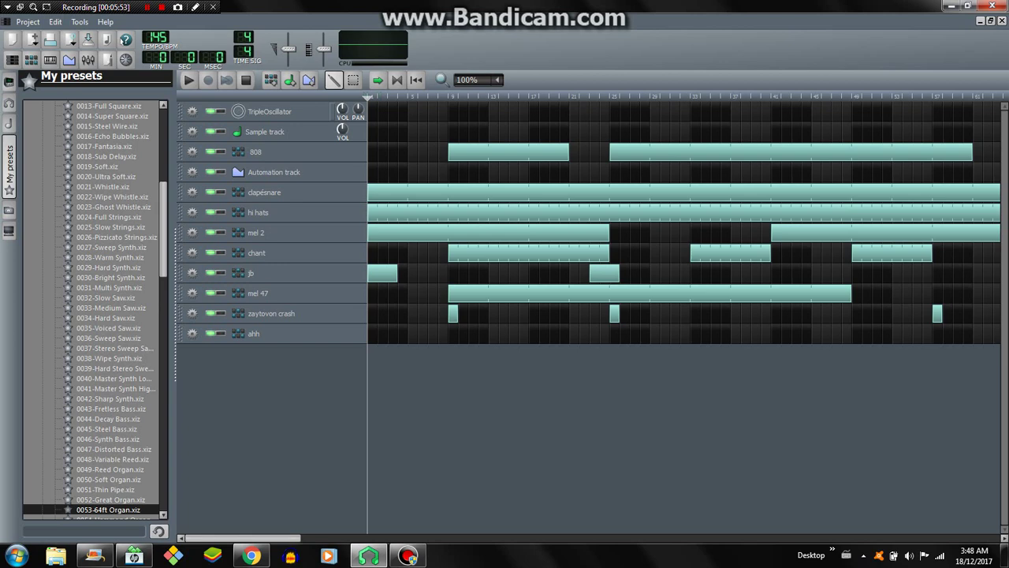
key(F6)
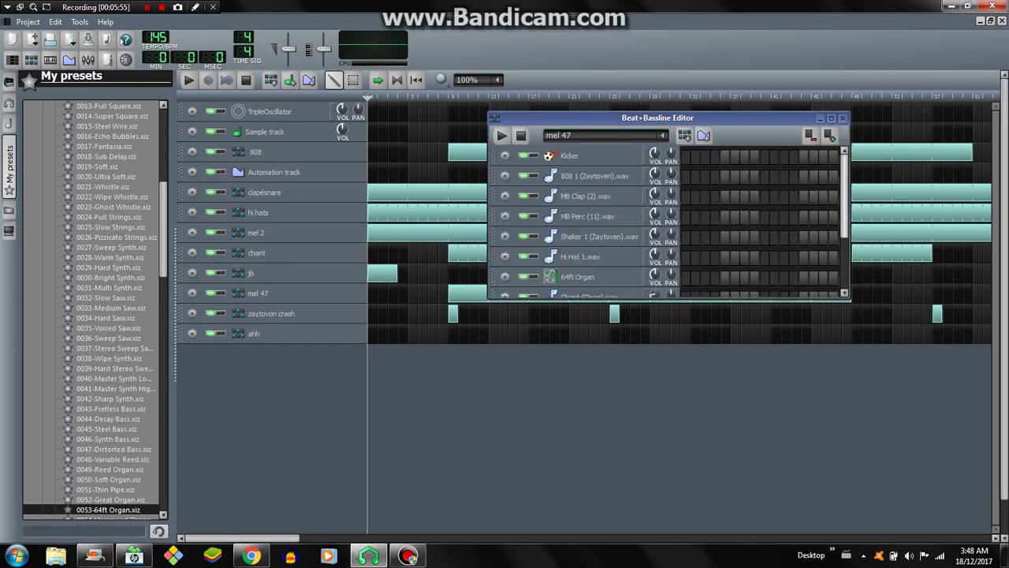
scroll(669, 221, down, 3)
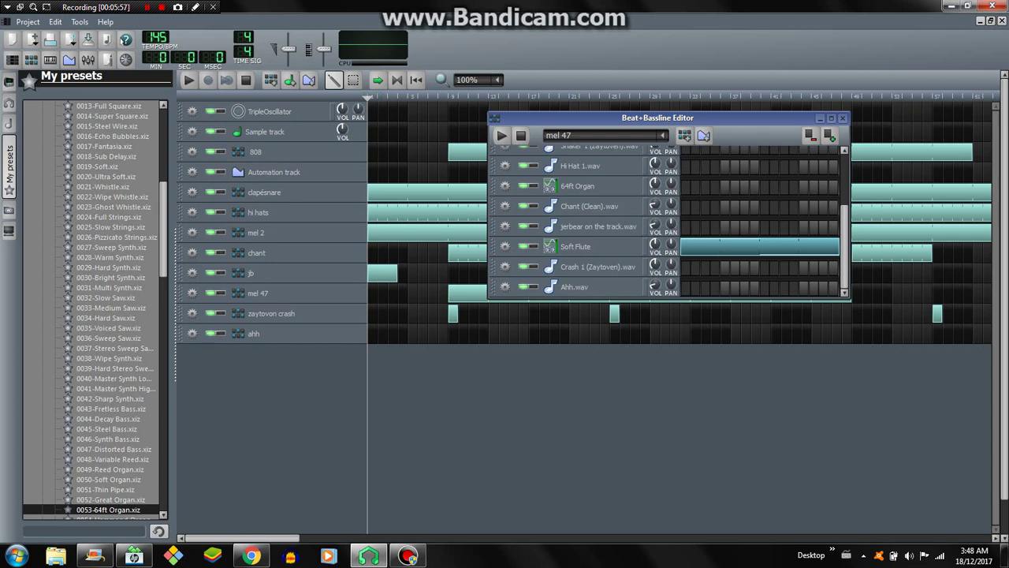
- Play the Soft Flute two-note melody in the Piano Roll, then close it
double_click(810, 247)
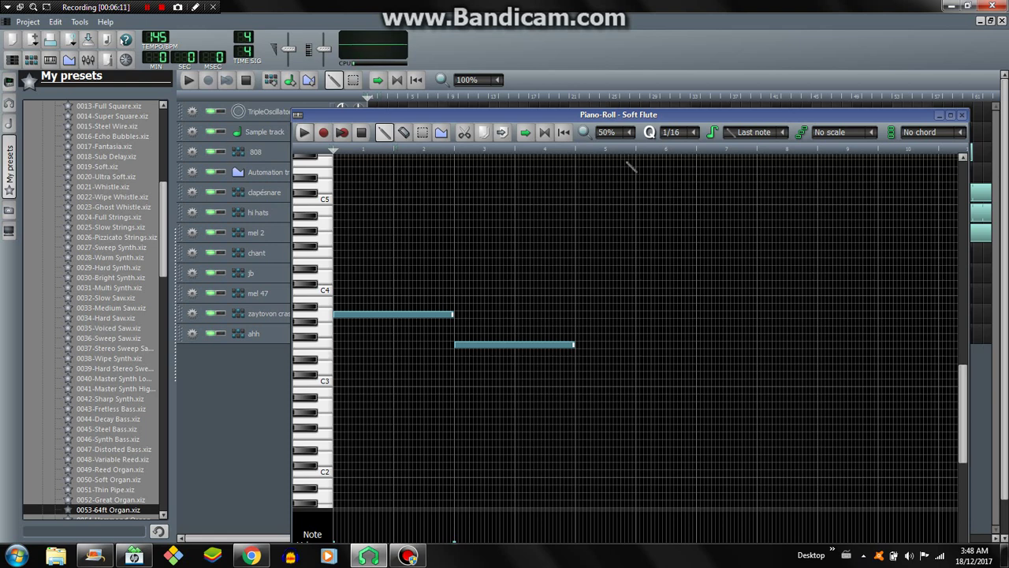
key(space)
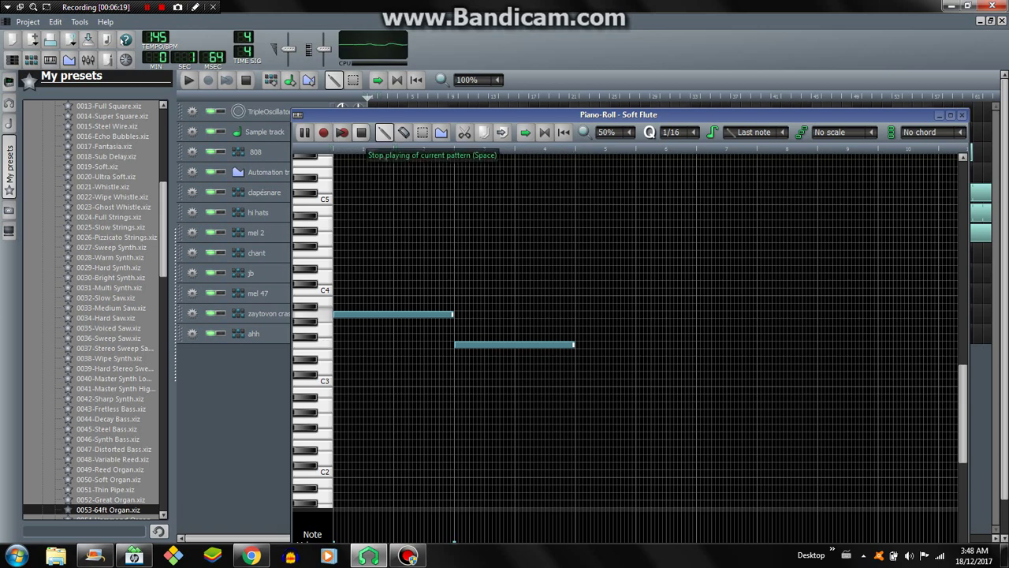
click(361, 133)
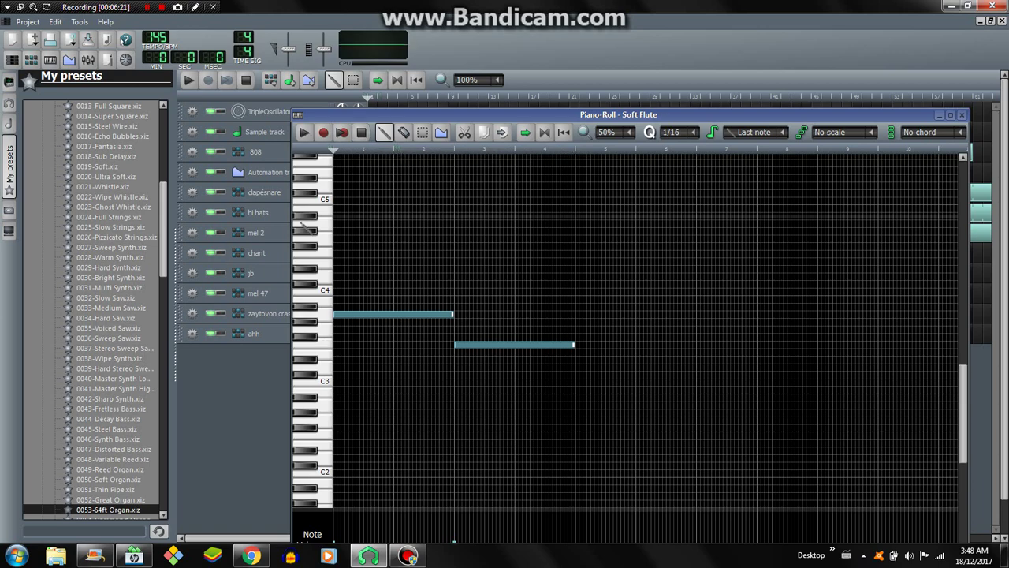
key(F7)
drag(244, 537, 613, 538)
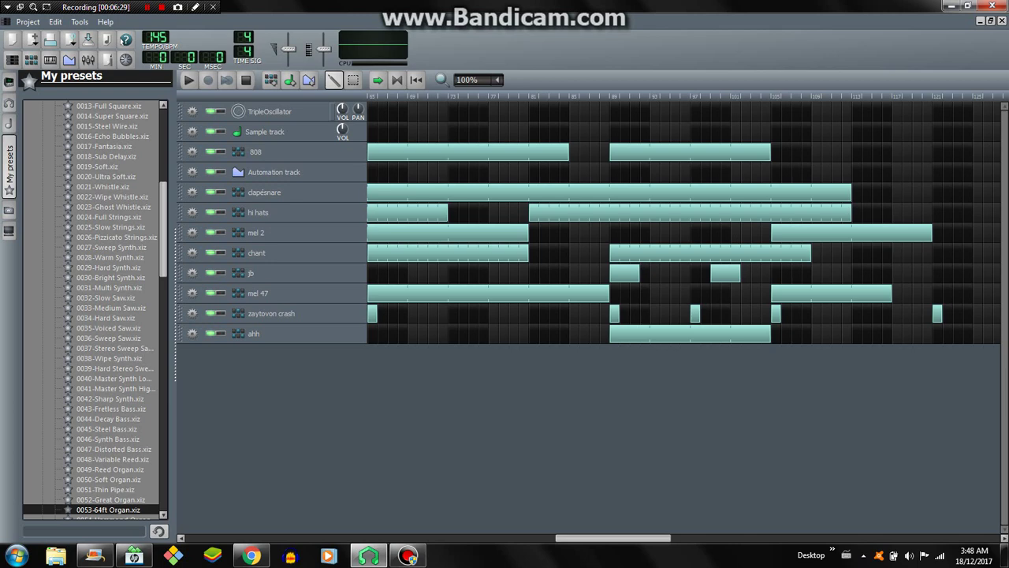
- Review the 808 notes from the ahh pattern's Piano Roll, then start song playback
key(F6)
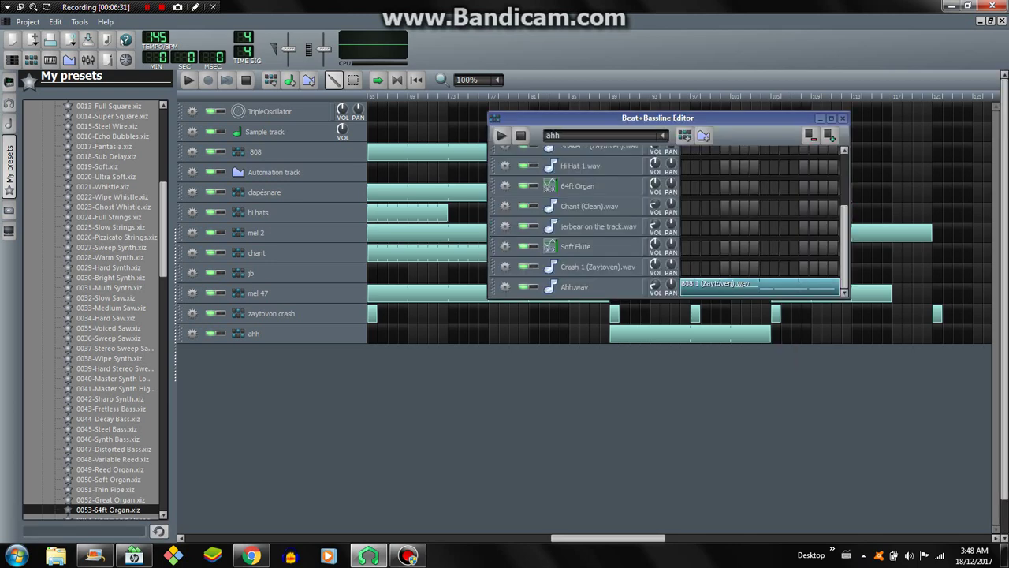
double_click(707, 285)
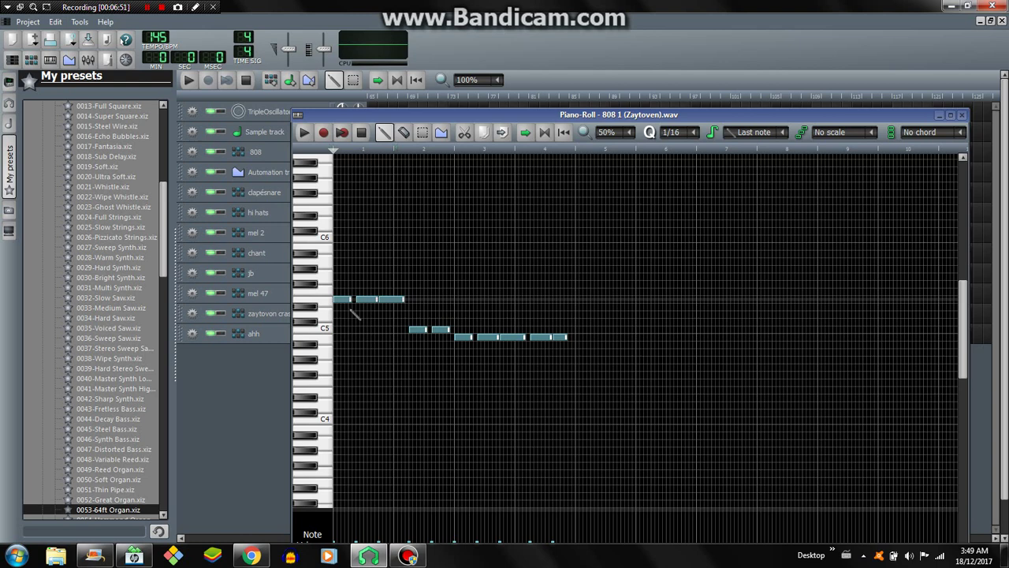
key(F7)
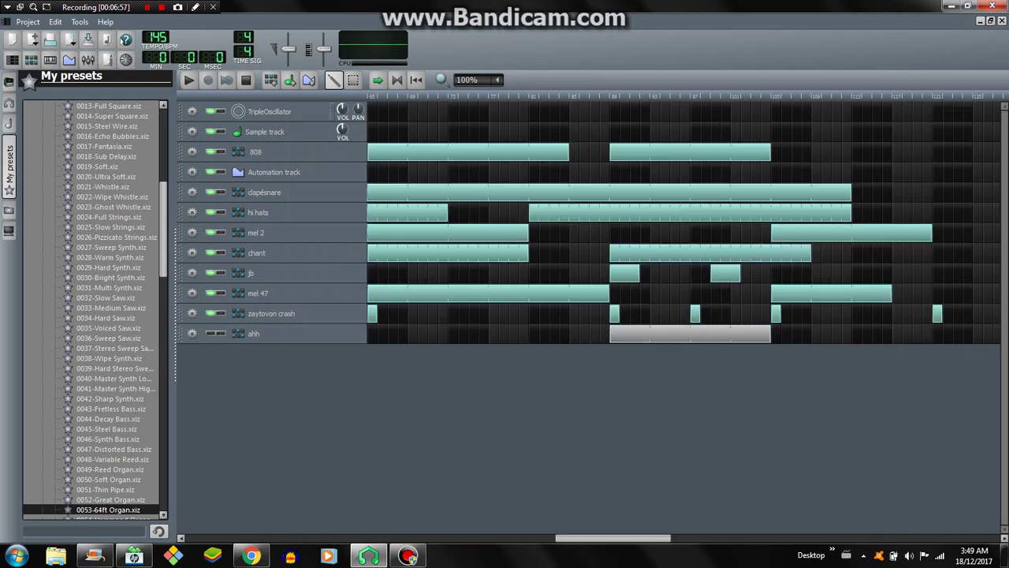
key(space)
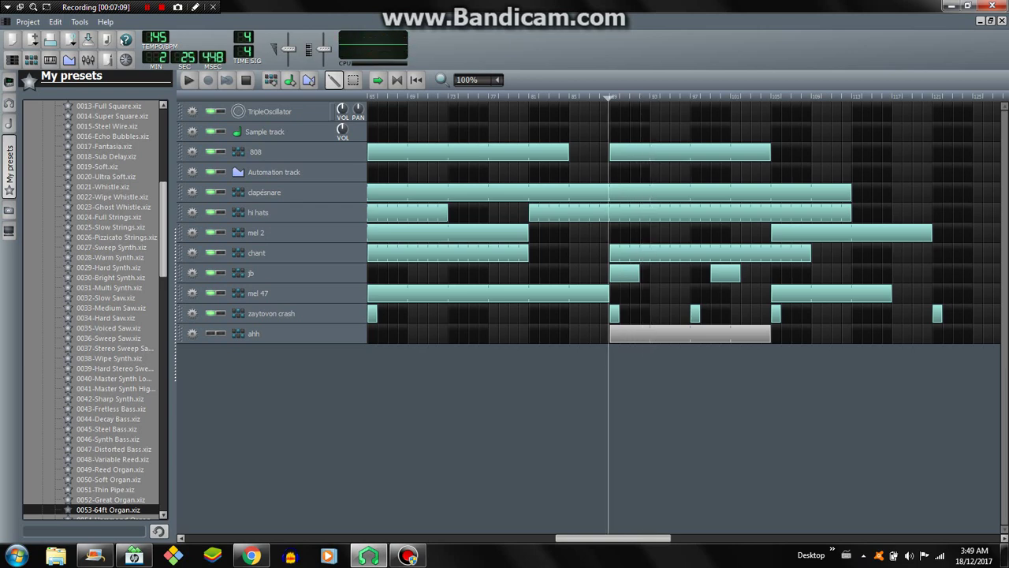
- Unmute the ahh track, restart playback, and scroll the Song Editor back to bar 1
click(213, 333)
key(space)
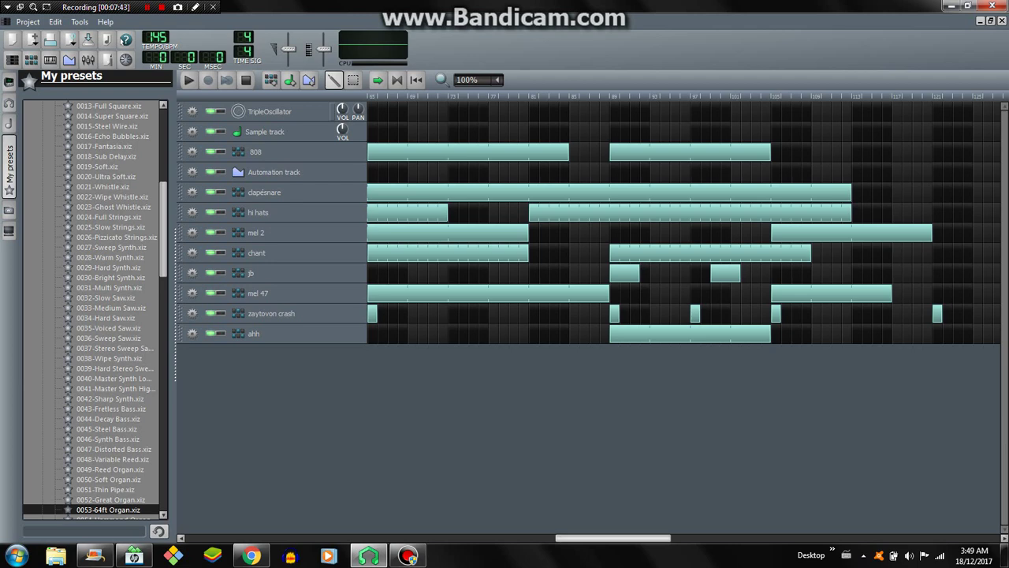
scroll(683, 221, left, 3)
scroll(682, 221, left, 3)
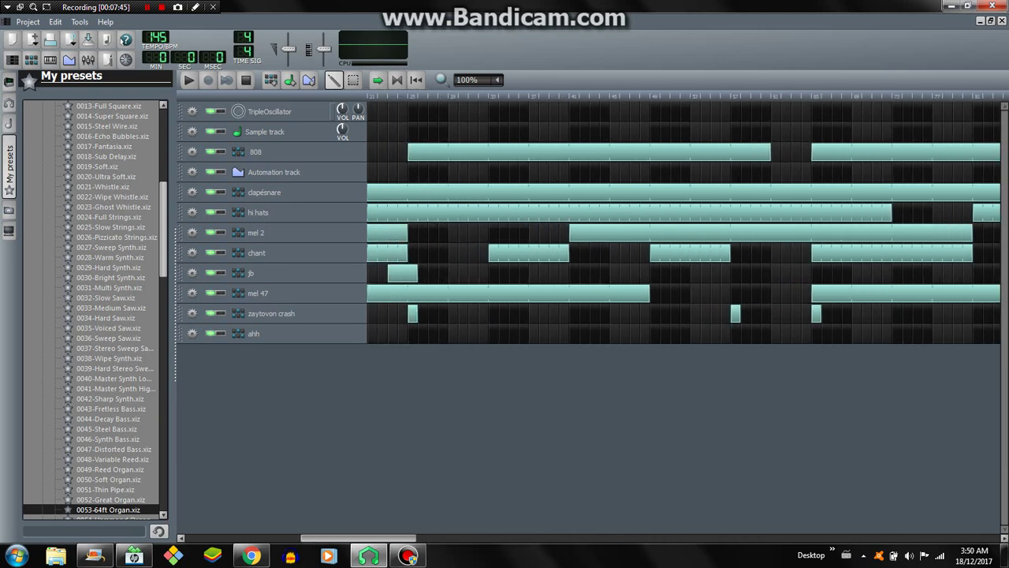
scroll(682, 220, left, 3)
scroll(683, 220, left, 3)
scroll(682, 221, left, 2)
scroll(682, 221, left, 1)
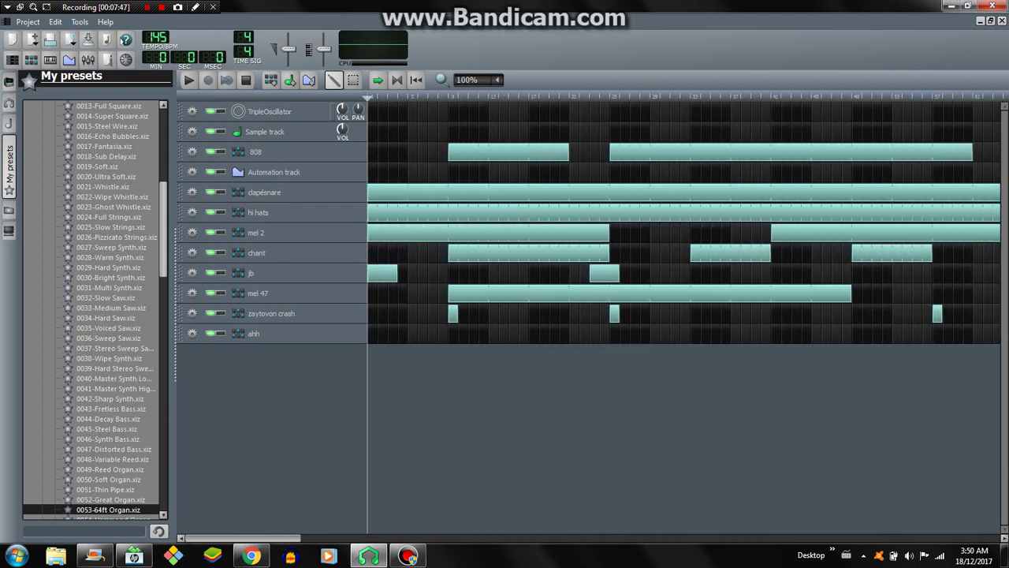
- Play the song from bar 1 with the side browser collapsed and the volume raised
key(space)
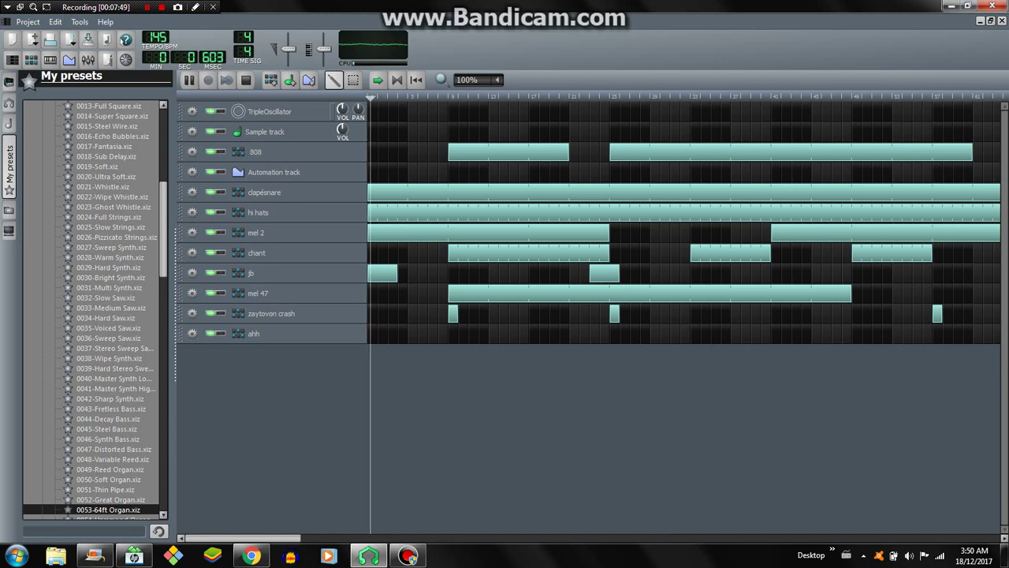
click(8, 165)
key(XF86AudioRaiseVolume)
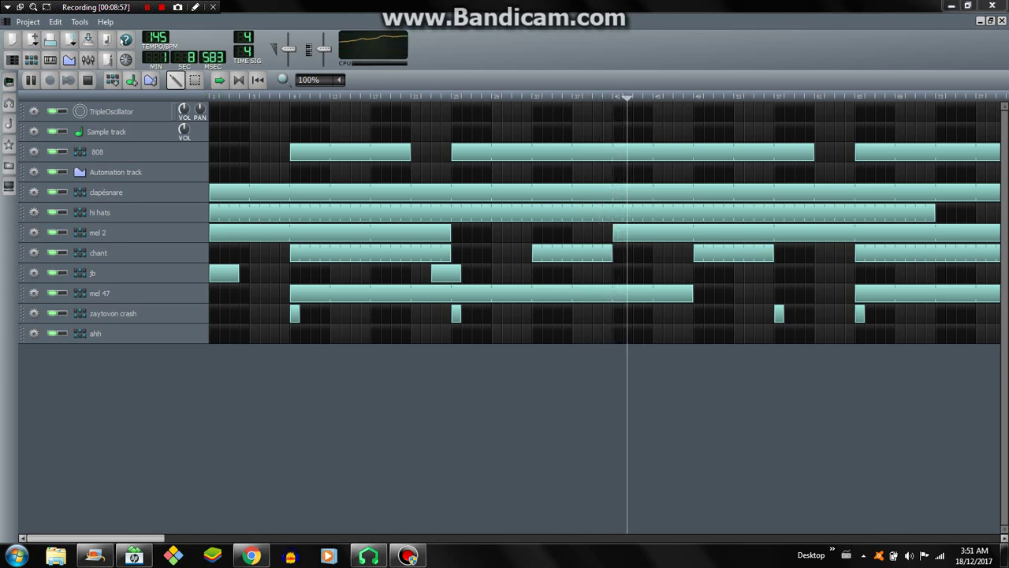
- Stop the song playback after nearly two minutes, returning the position to the start
scroll(604, 236, right, 5)
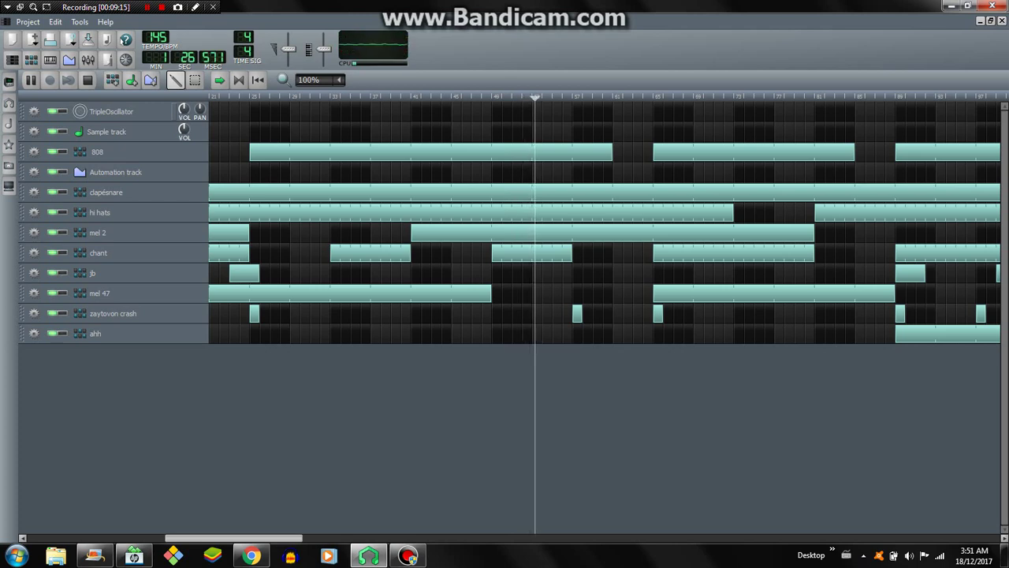
click(87, 80)
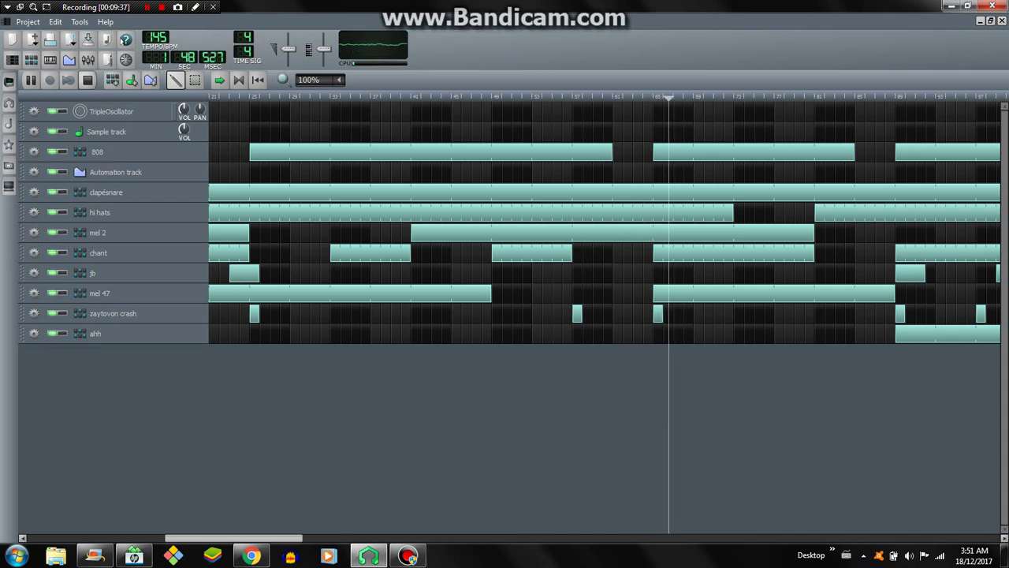
key(space)
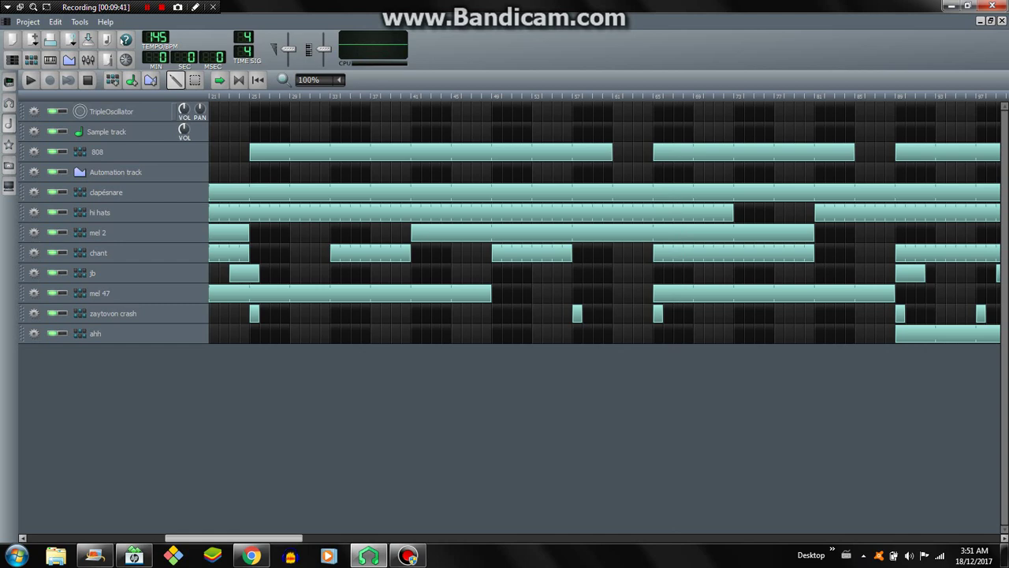
- Show the My presets list and scroll past the organs to the choir and pad presets
click(9, 124)
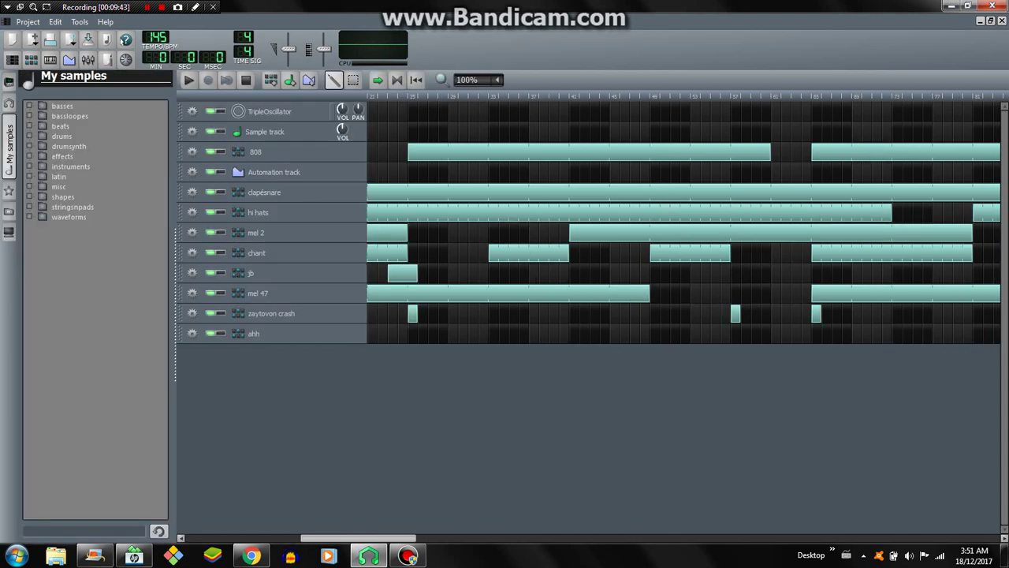
click(8, 190)
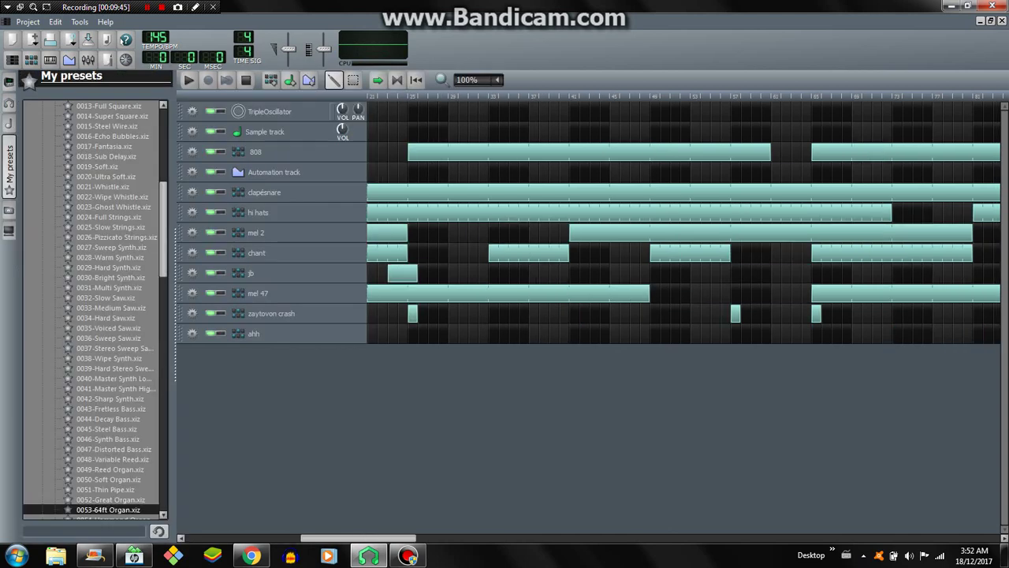
scroll(91, 307, down, 1)
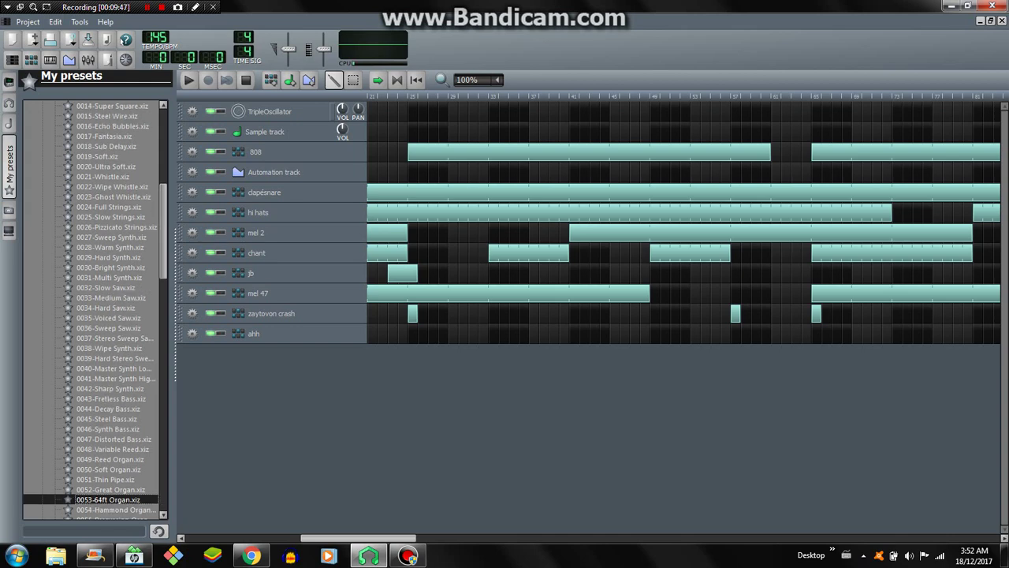
scroll(90, 307, down, 8)
scroll(91, 307, down, 1)
scroll(91, 307, down, 3)
scroll(91, 307, down, 3)
scroll(91, 308, down, 2)
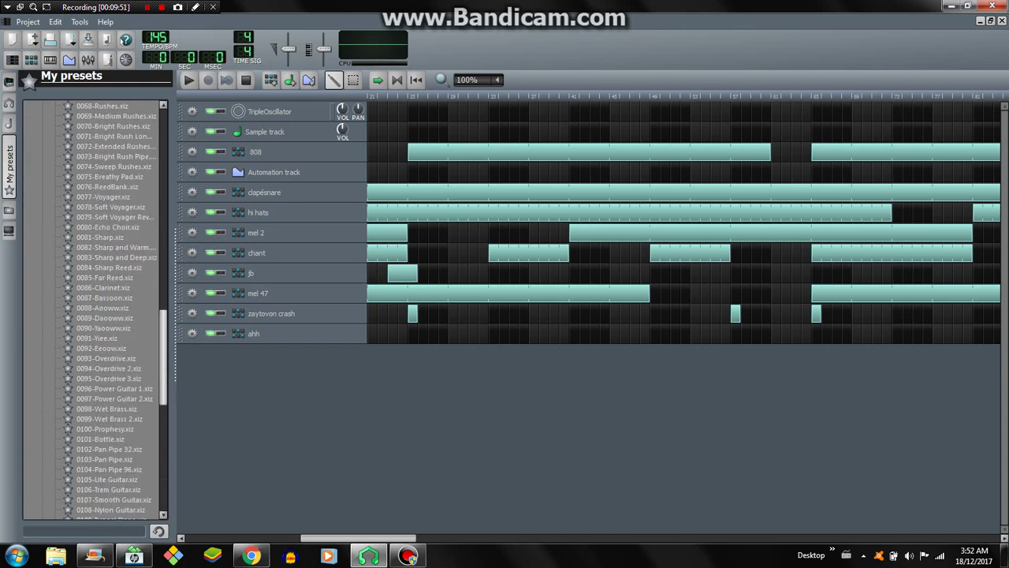
scroll(90, 308, down, 3)
scroll(91, 307, down, 3)
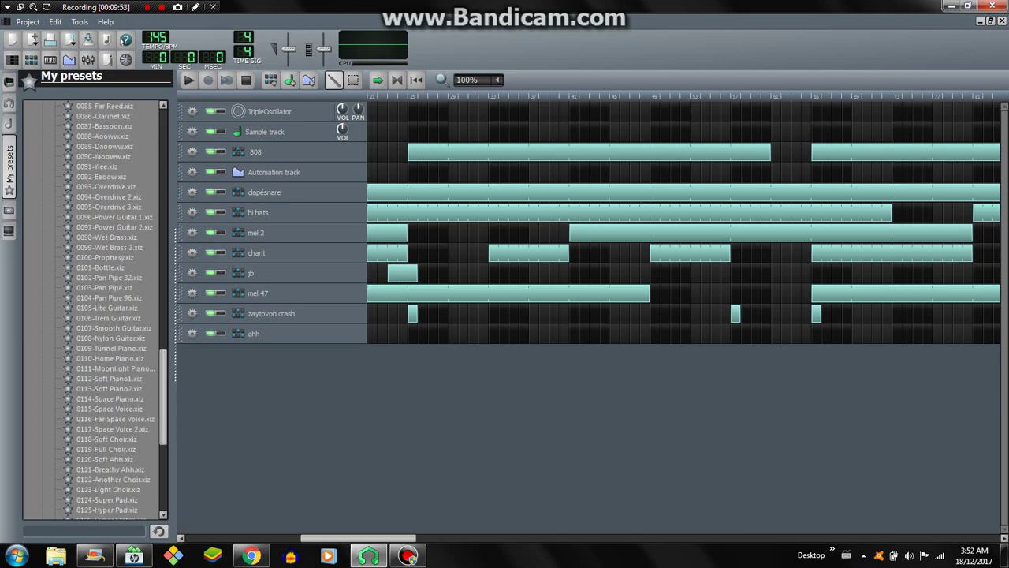
scroll(90, 308, down, 2)
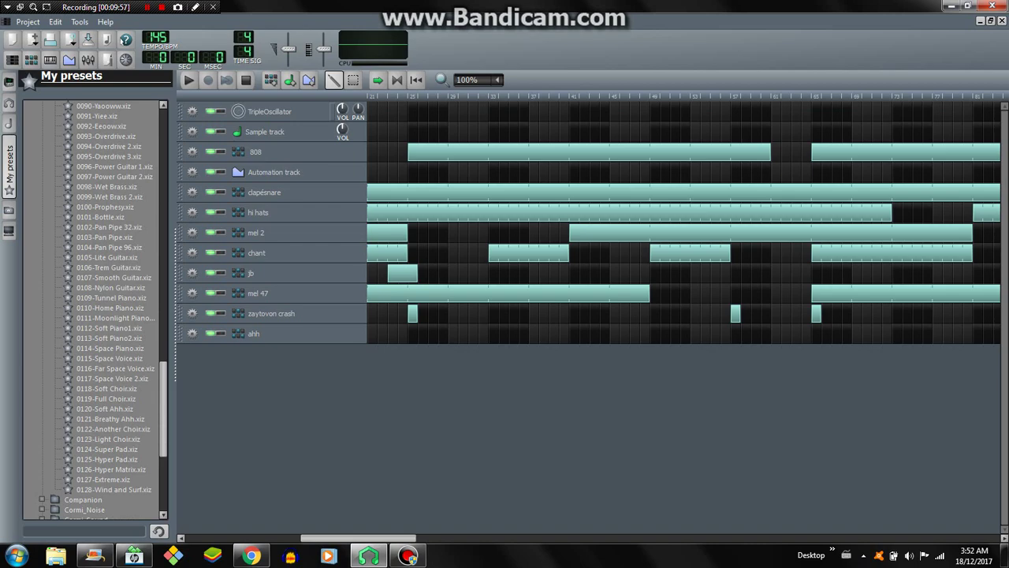
scroll(91, 307, up, 1)
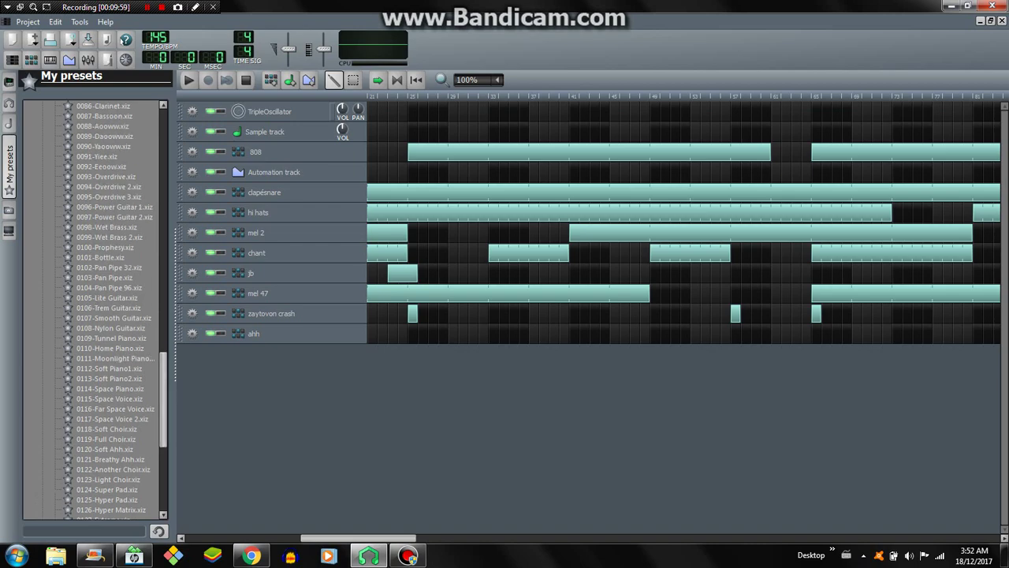